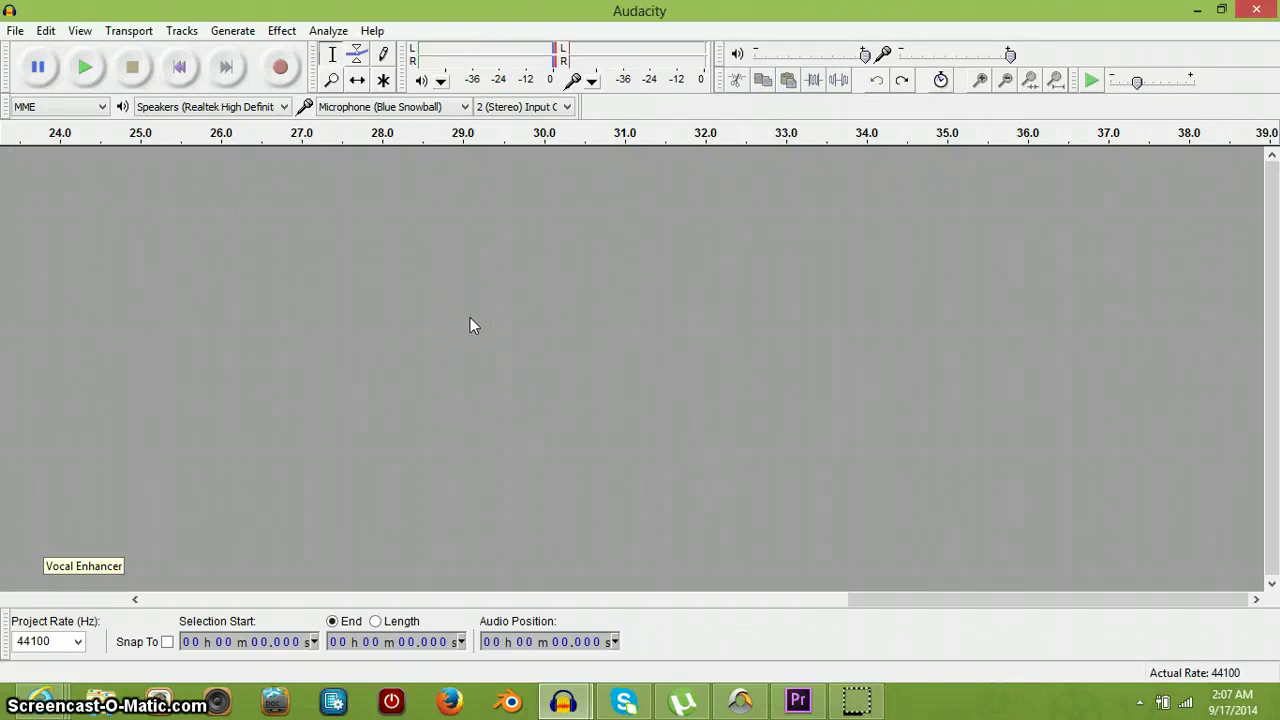
Record about 15 seconds of voice into a new stereo track using the multi-tool mode
{"action": "left_click", "coordinate": [378, 71]}
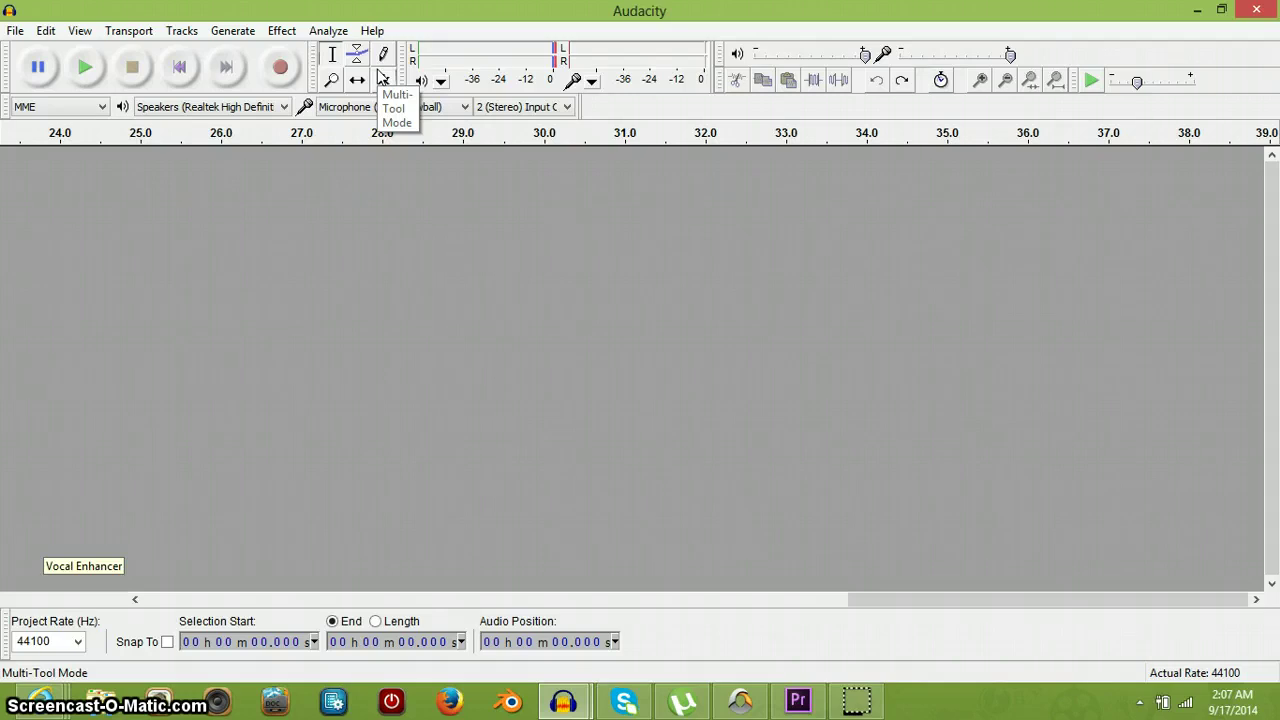
{"action": "left_click", "coordinate": [284, 70]}
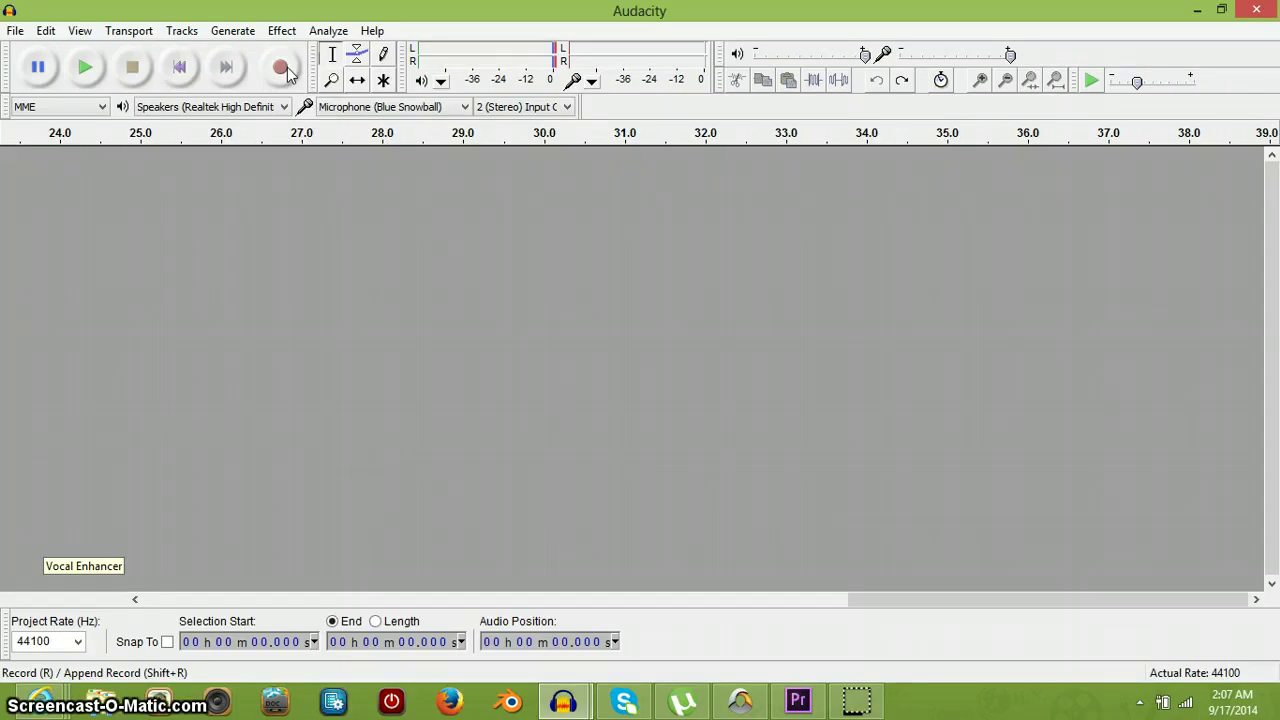
{"action": "left_click", "coordinate": [283, 70]}
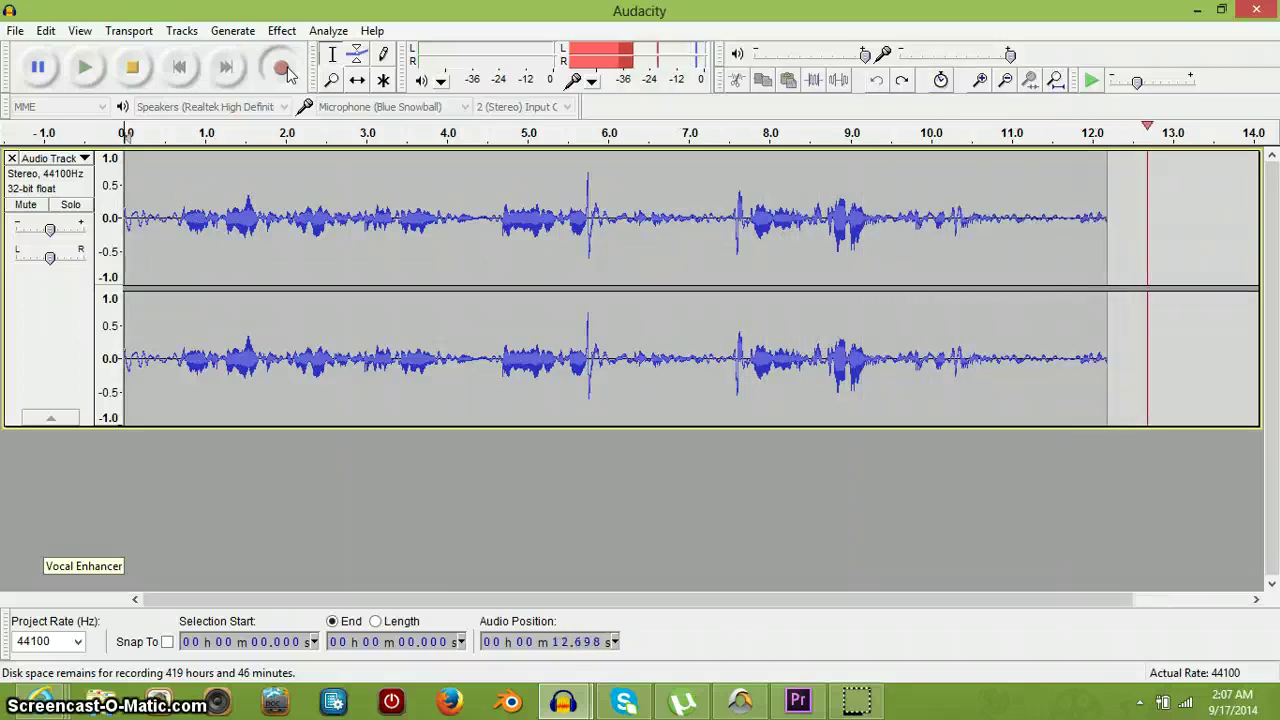
{"action": "left_click", "coordinate": [133, 67]}
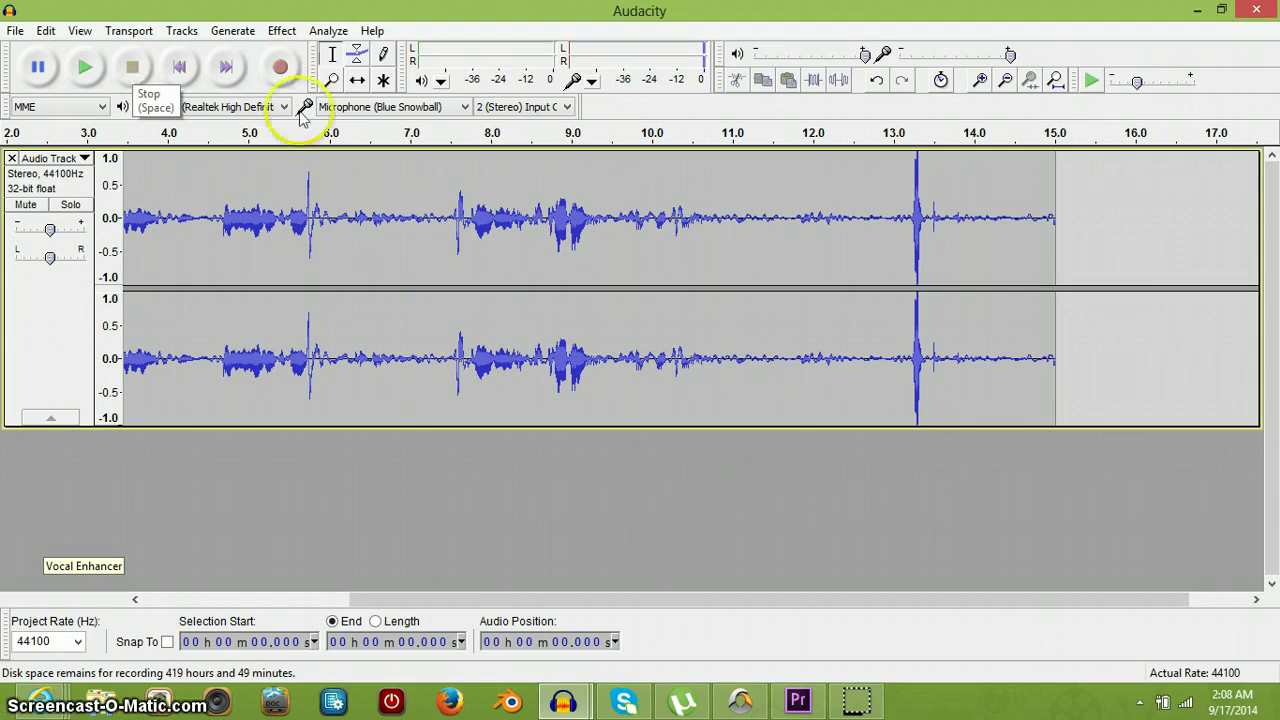
Select the whole recording, play it back from the start, then show the Effect menu
{"action": "left_click_drag", "start_coordinate": [1120, 286], "coordinate": [806, 268]}
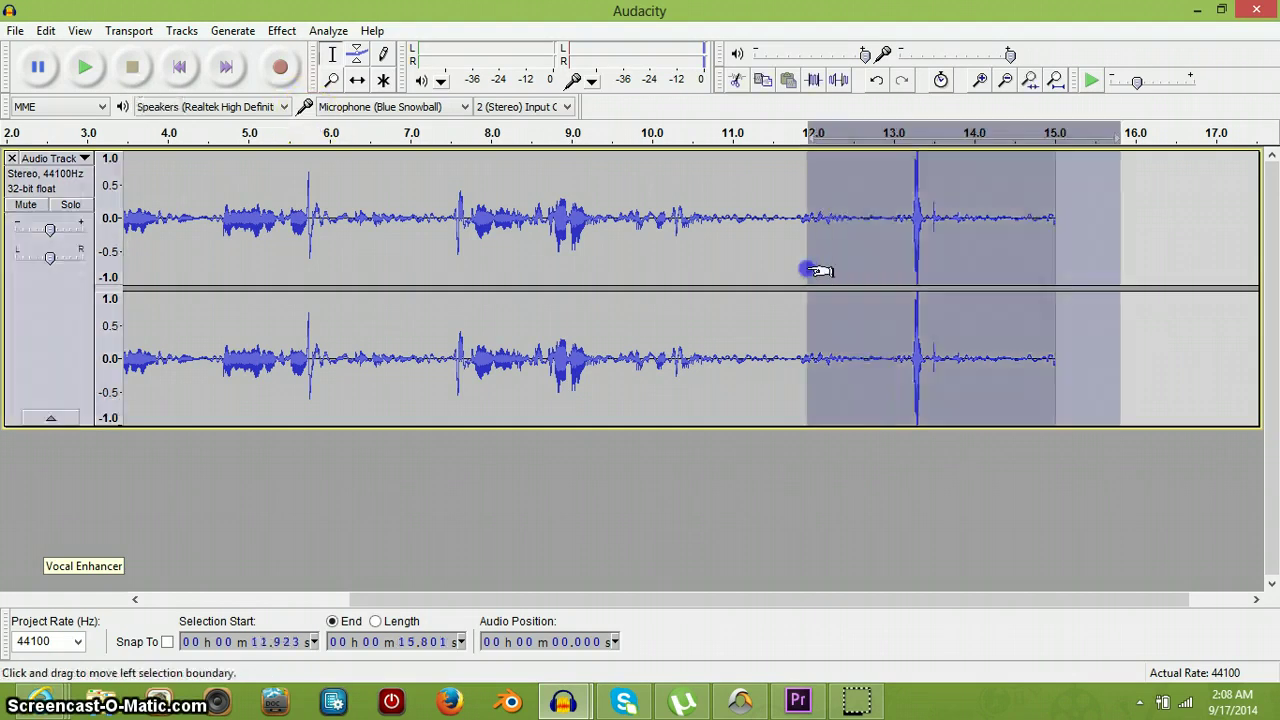
{"action": "left_click", "coordinate": [745, 245]}
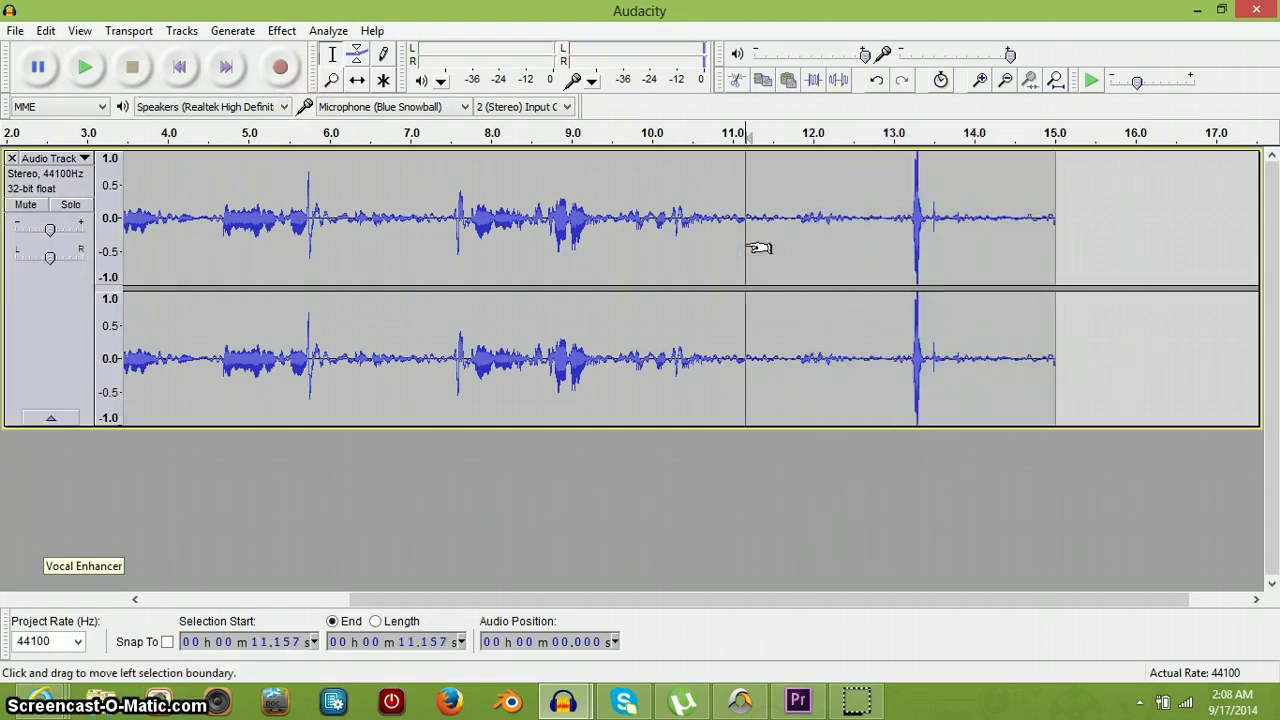
{"action": "key", "text": "ctrl+a"}
{"action": "left_click", "coordinate": [97, 67]}
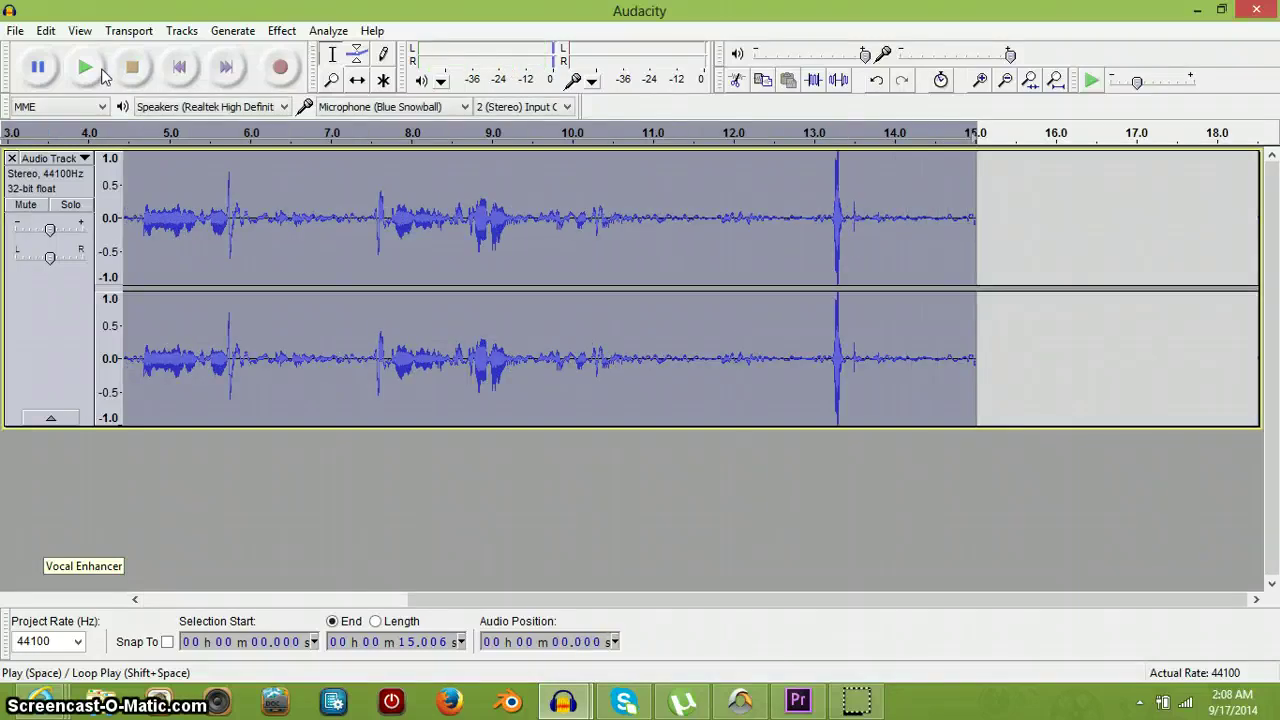
{"action": "left_click", "coordinate": [98, 68]}
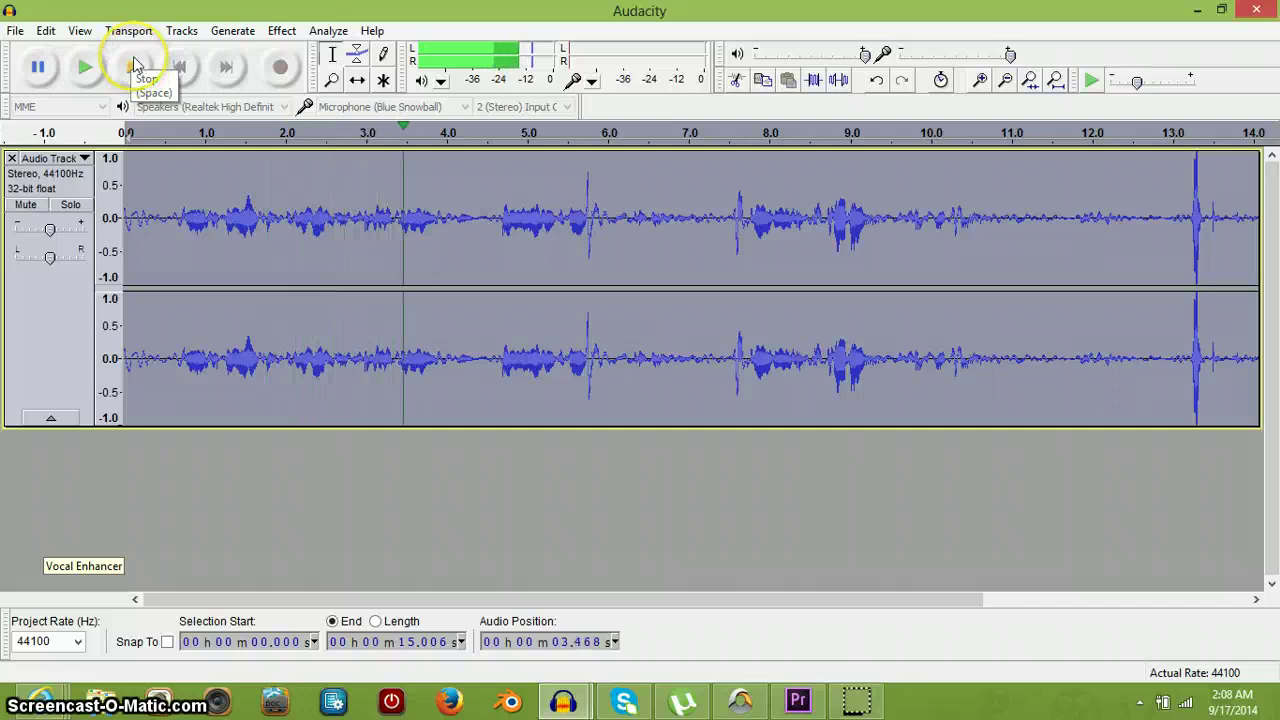
{"action": "left_click", "coordinate": [134, 68]}
{"action": "left_click", "coordinate": [283, 31]}
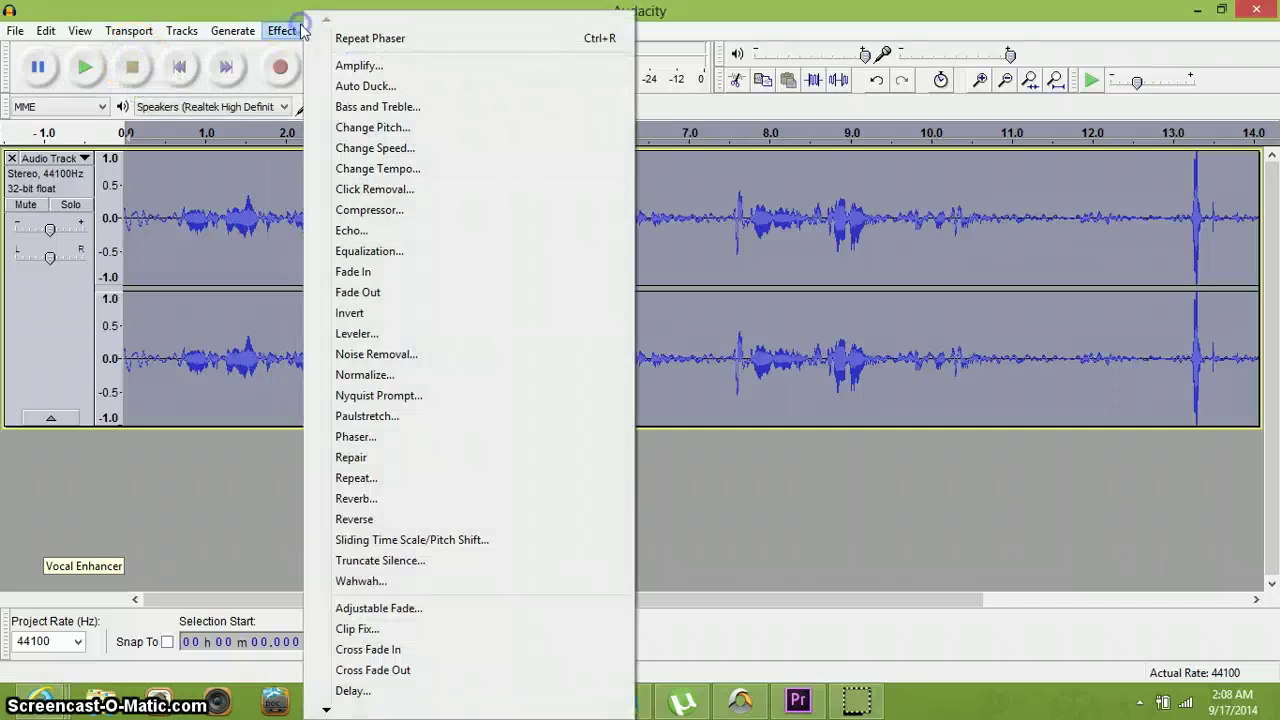
Duplicate the voice track with Ctrl+D onto a second track
{"action": "left_click", "coordinate": [210, 495]}
{"action": "left_click", "coordinate": [325, 254]}
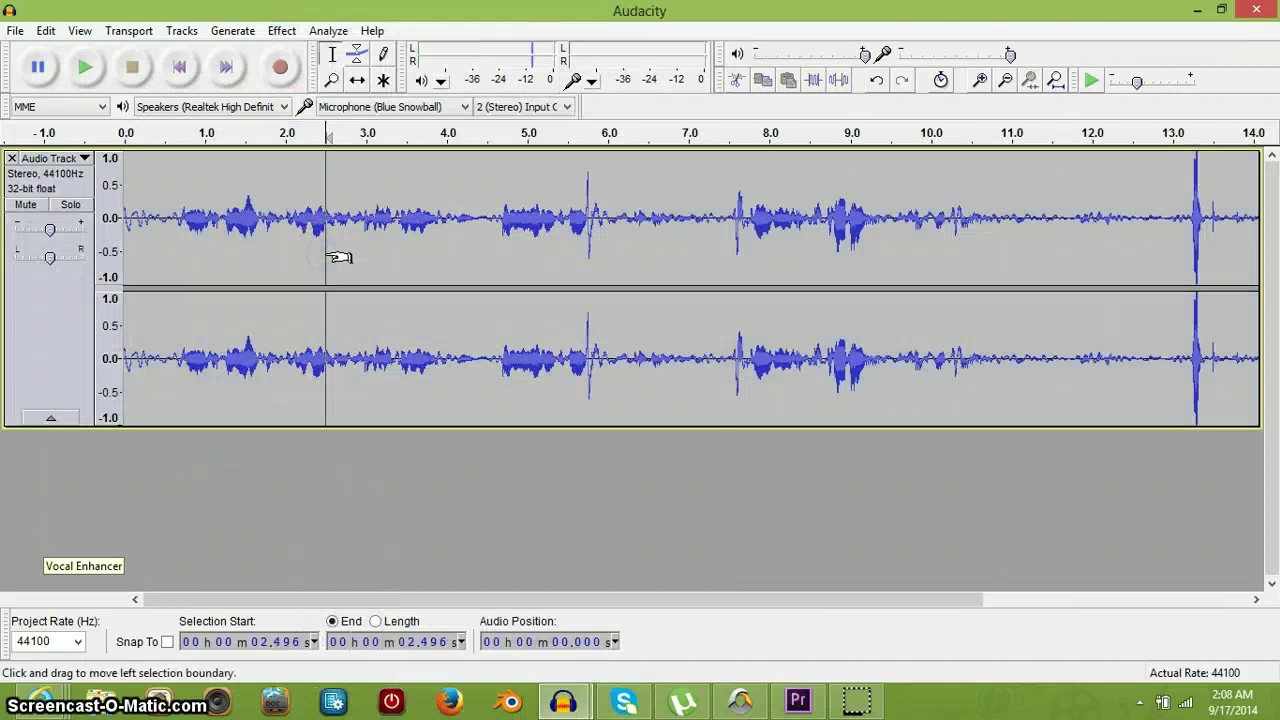
{"action": "key", "text": "ctrl+a"}
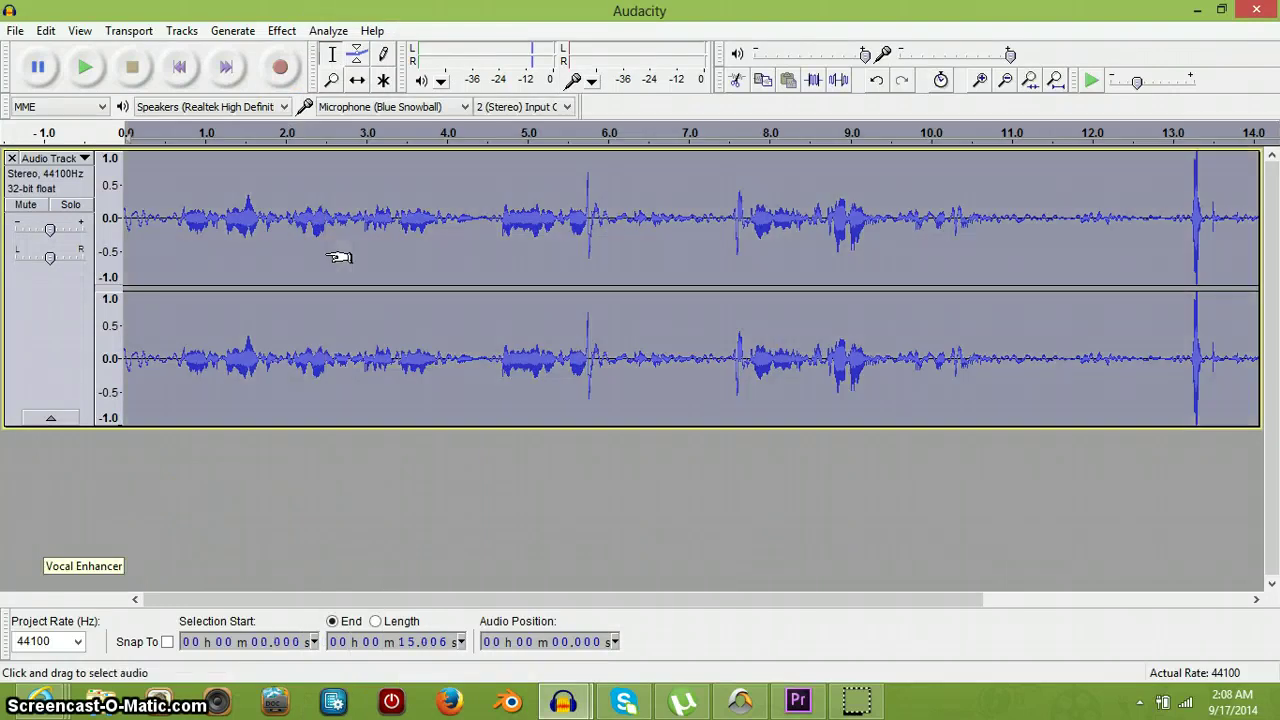
{"action": "key", "text": "ctrl+d"}
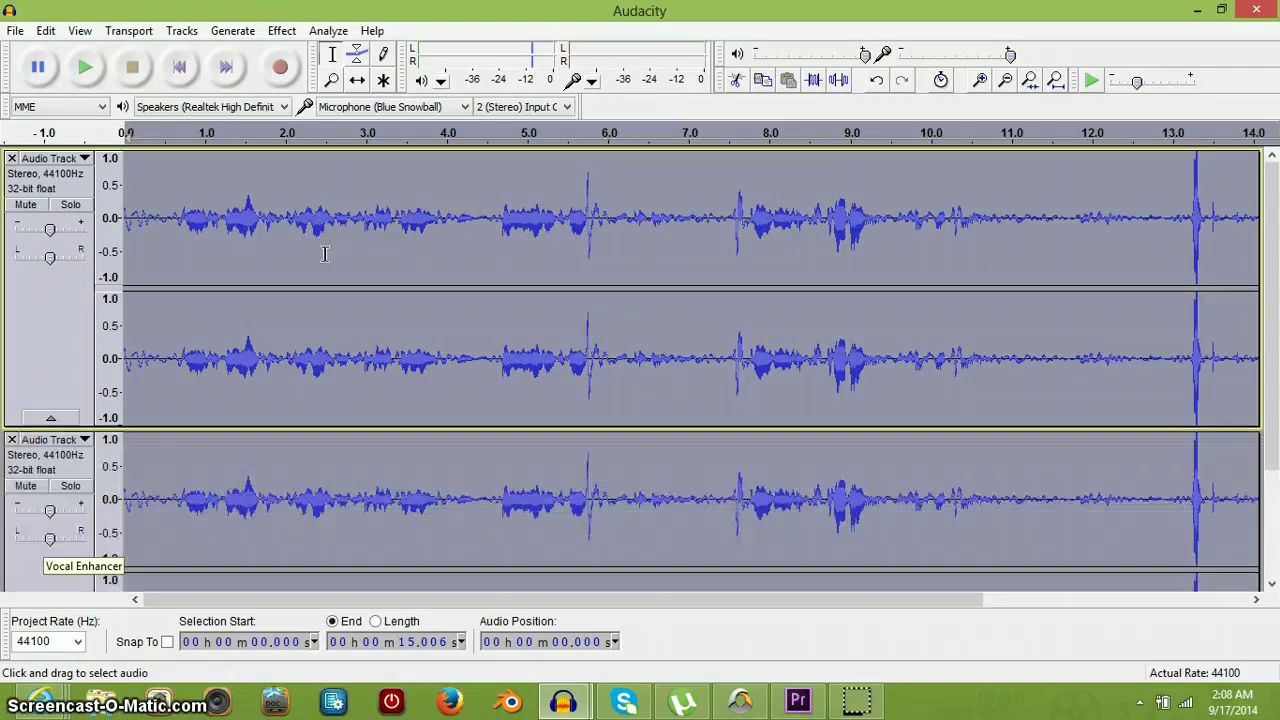
{"action": "left_click", "coordinate": [296, 211]}
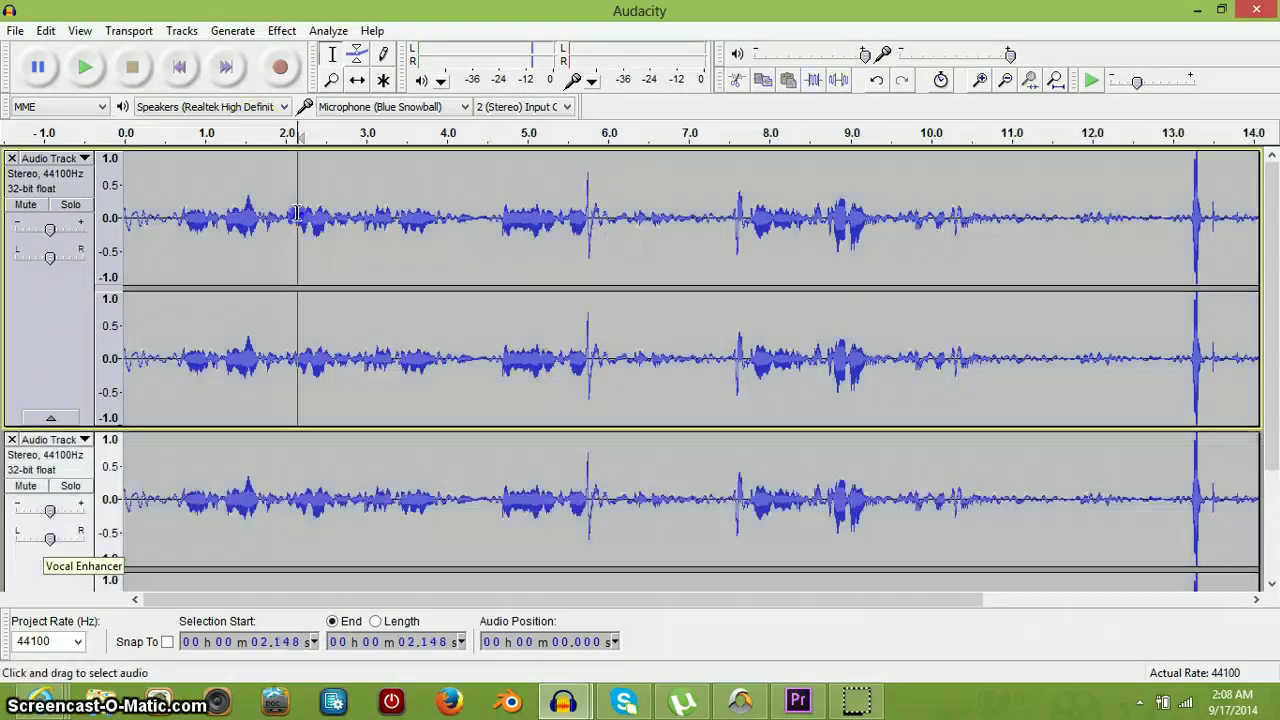
Solo the original top track and select all its audio
{"action": "left_click", "coordinate": [70, 204]}
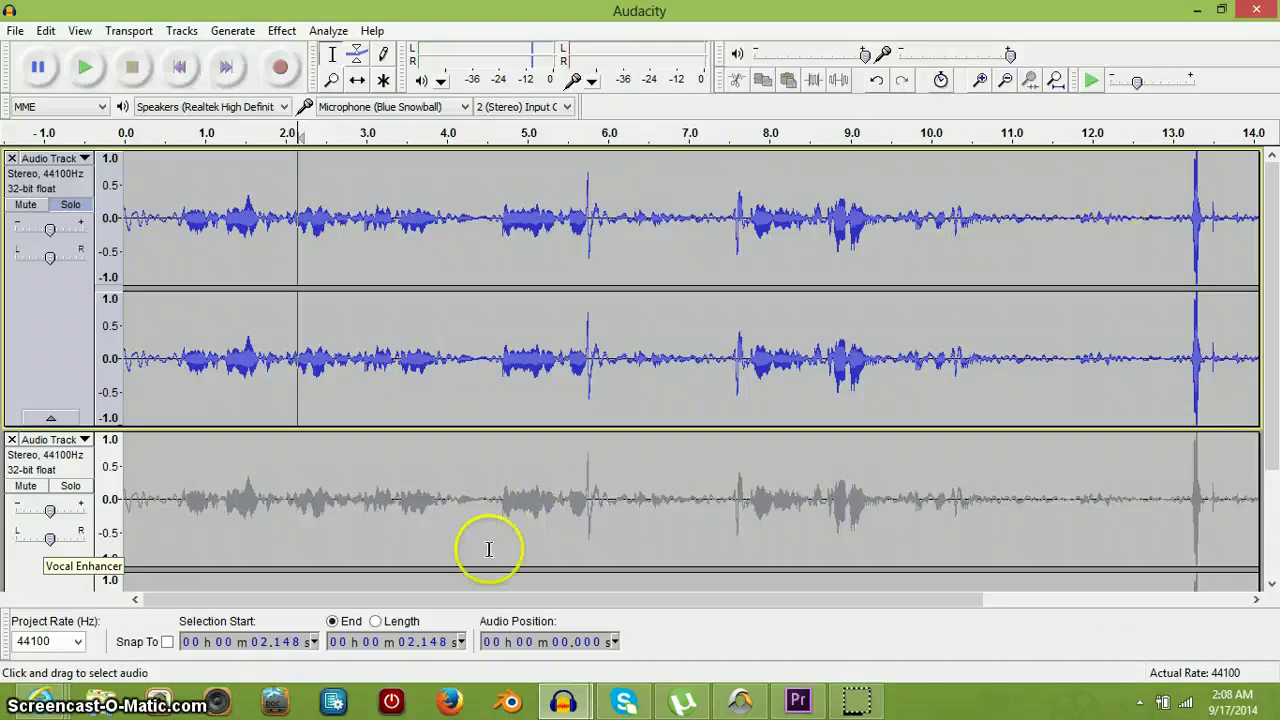
{"action": "left_click_drag", "start_coordinate": [468, 606], "coordinate": [776, 592]}
{"action": "left_click_drag", "start_coordinate": [1106, 297], "coordinate": [50, 300]}
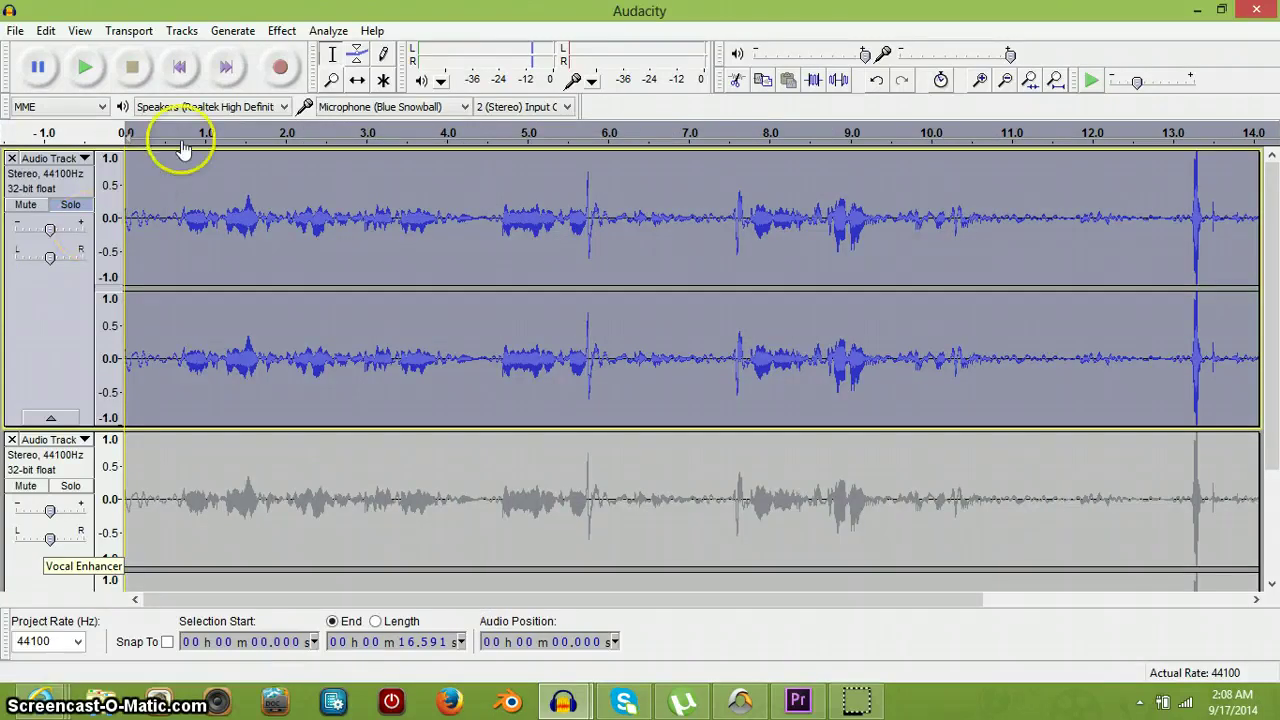
Audition several slider pitch settings on the original track in Change Pitch
{"action": "left_click", "coordinate": [281, 31]}
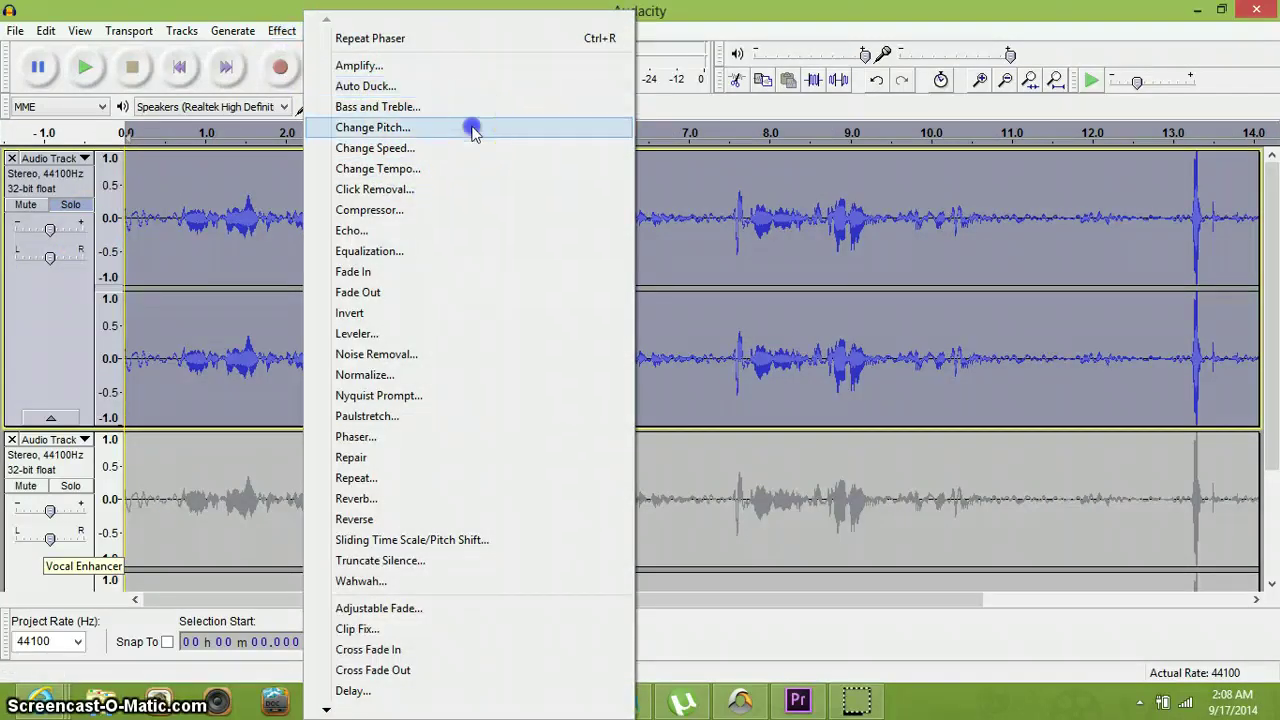
{"action": "left_click", "coordinate": [468, 127]}
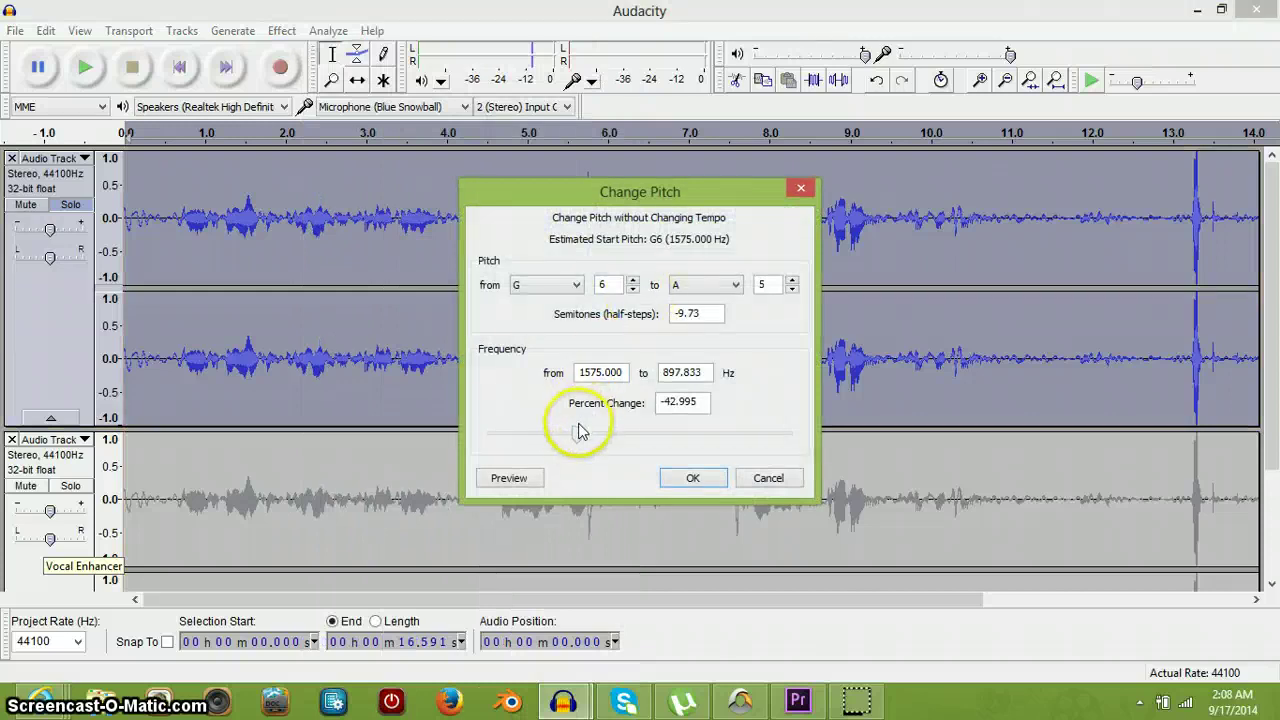
{"action": "left_click_drag", "start_coordinate": [578, 434], "coordinate": [550, 437]}
{"action": "left_click", "coordinate": [521, 481]}
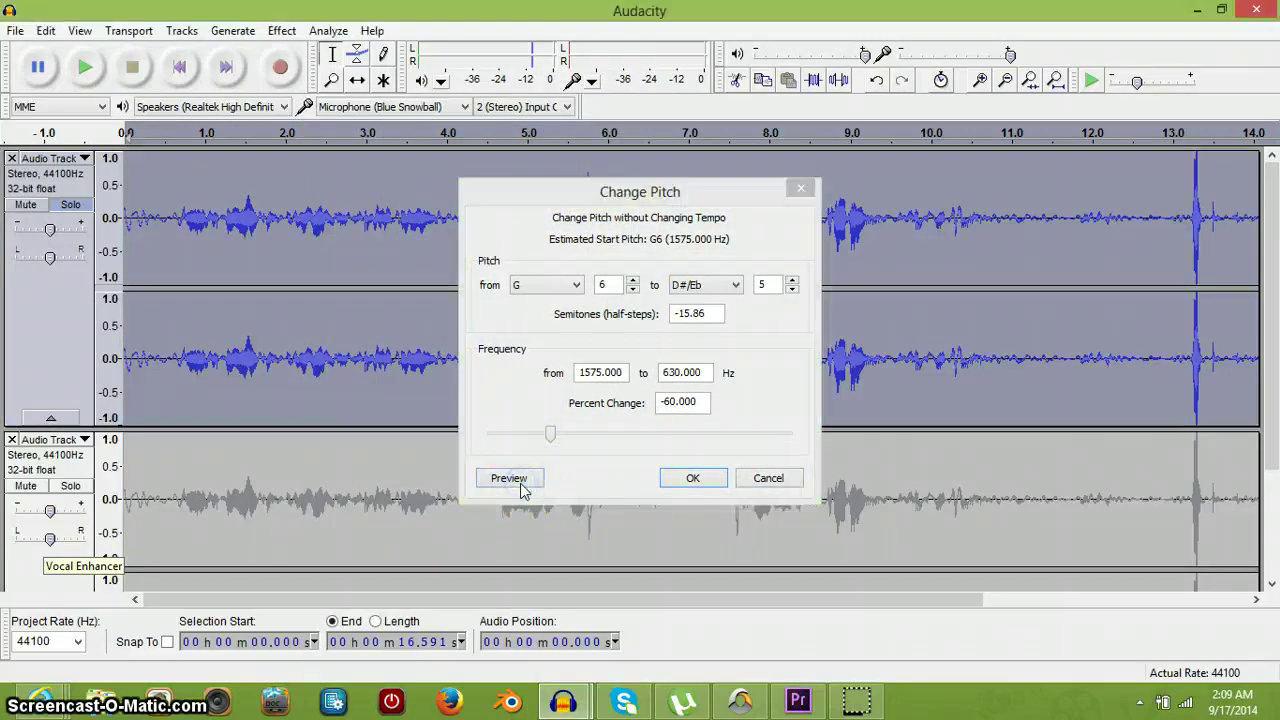
{"action": "left_click", "coordinate": [729, 403]}
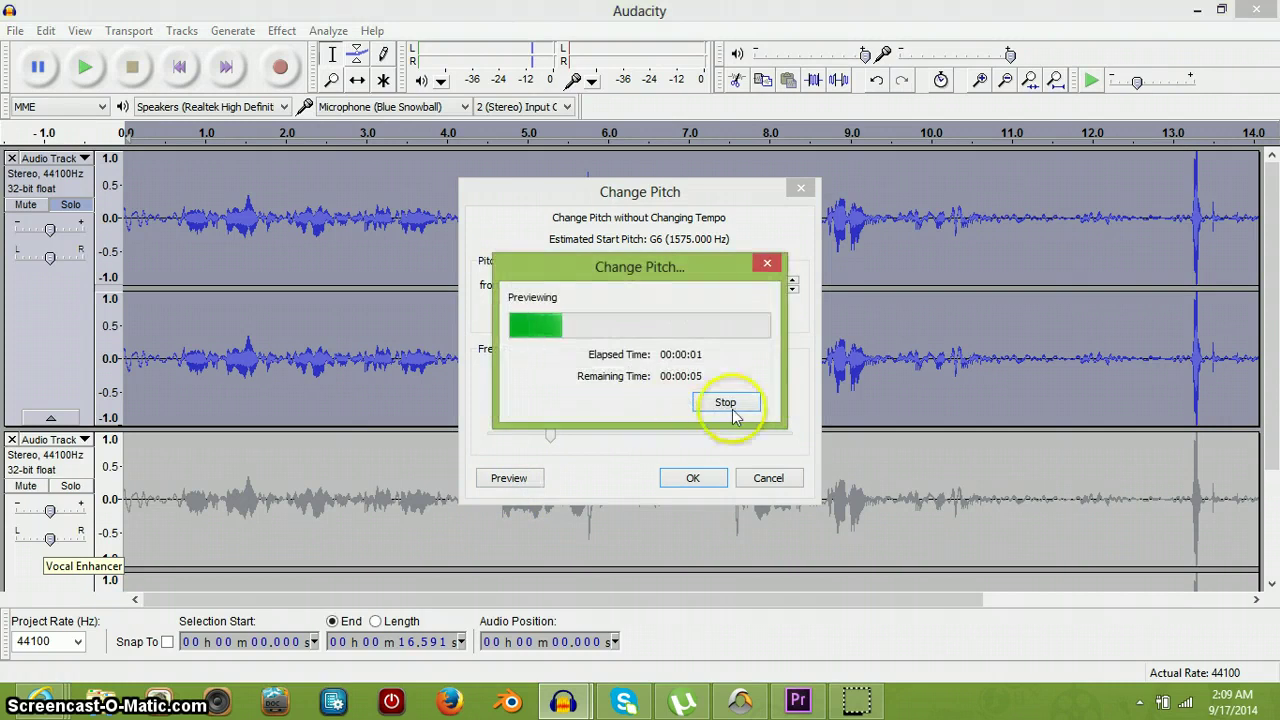
{"action": "left_click", "coordinate": [552, 438]}
{"action": "left_click_drag", "start_coordinate": [552, 440], "coordinate": [624, 440]}
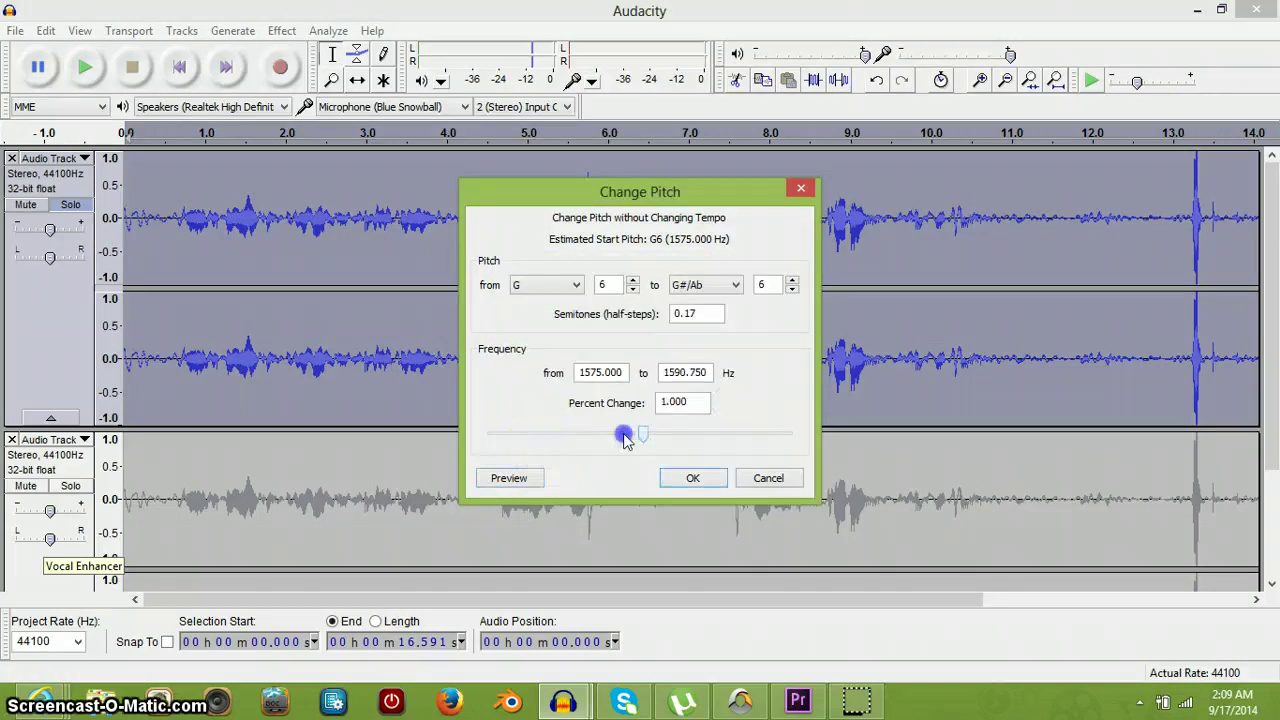
{"action": "left_click", "coordinate": [529, 482]}
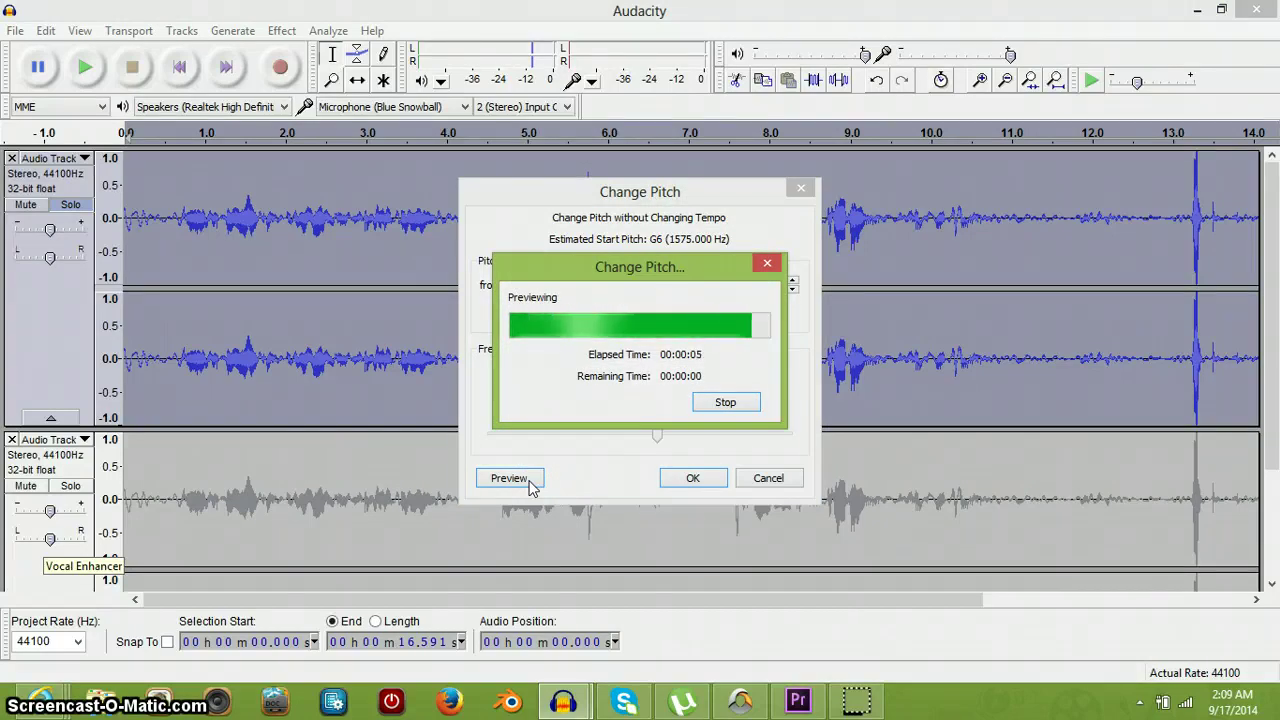
Set Percent Change to 25.355 (+3.91 semitones) and apply it
{"action": "left_click", "coordinate": [689, 405]}
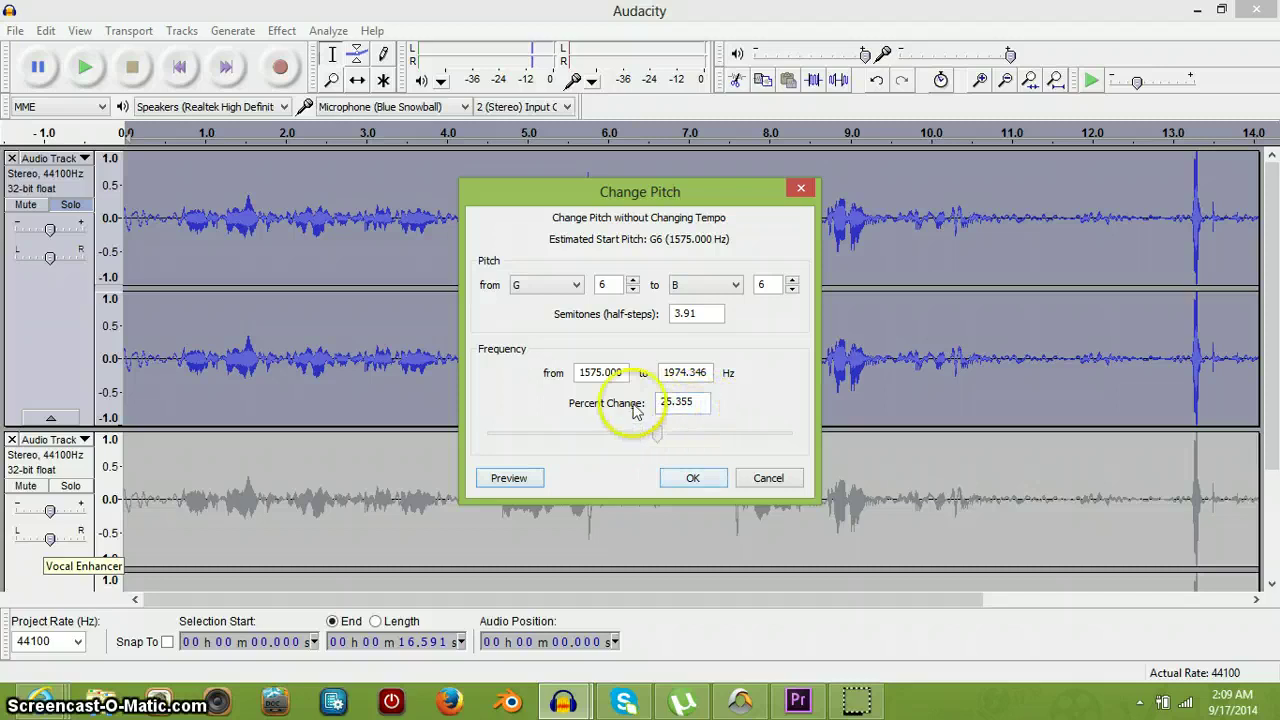
{"action": "left_click_drag", "start_coordinate": [708, 402], "coordinate": [660, 401]}
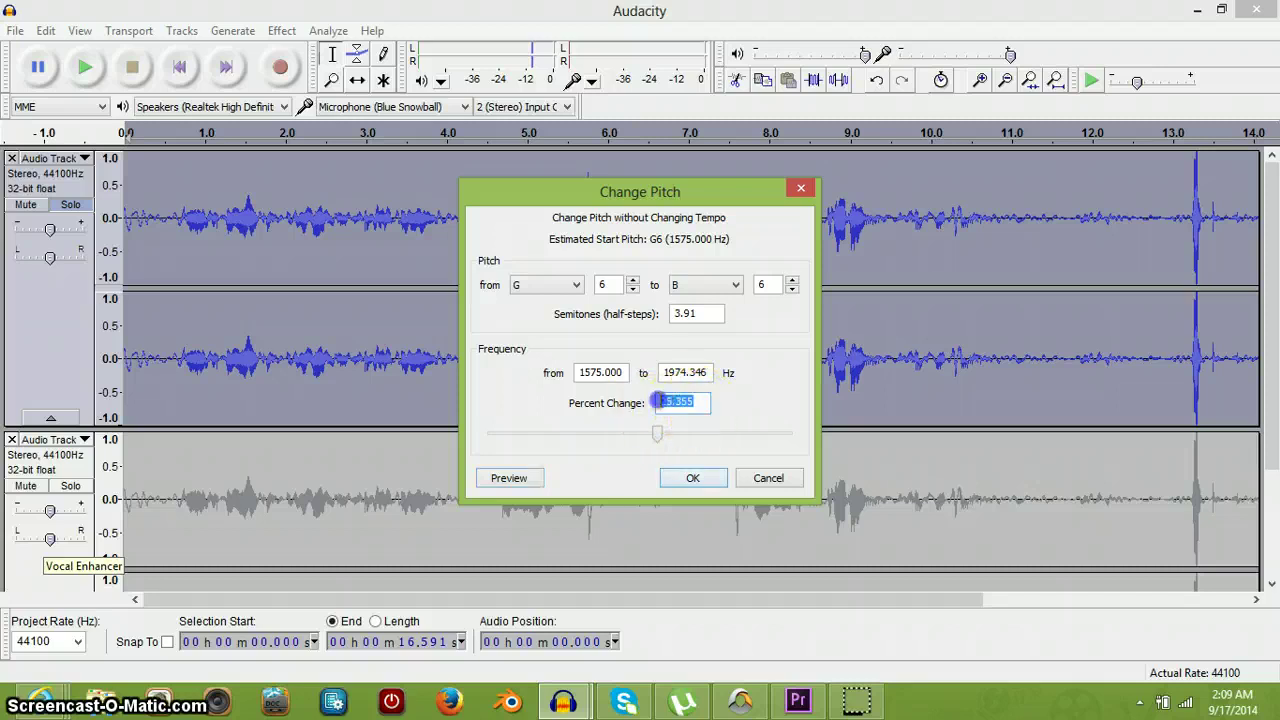
{"action": "left_click", "coordinate": [691, 475]}
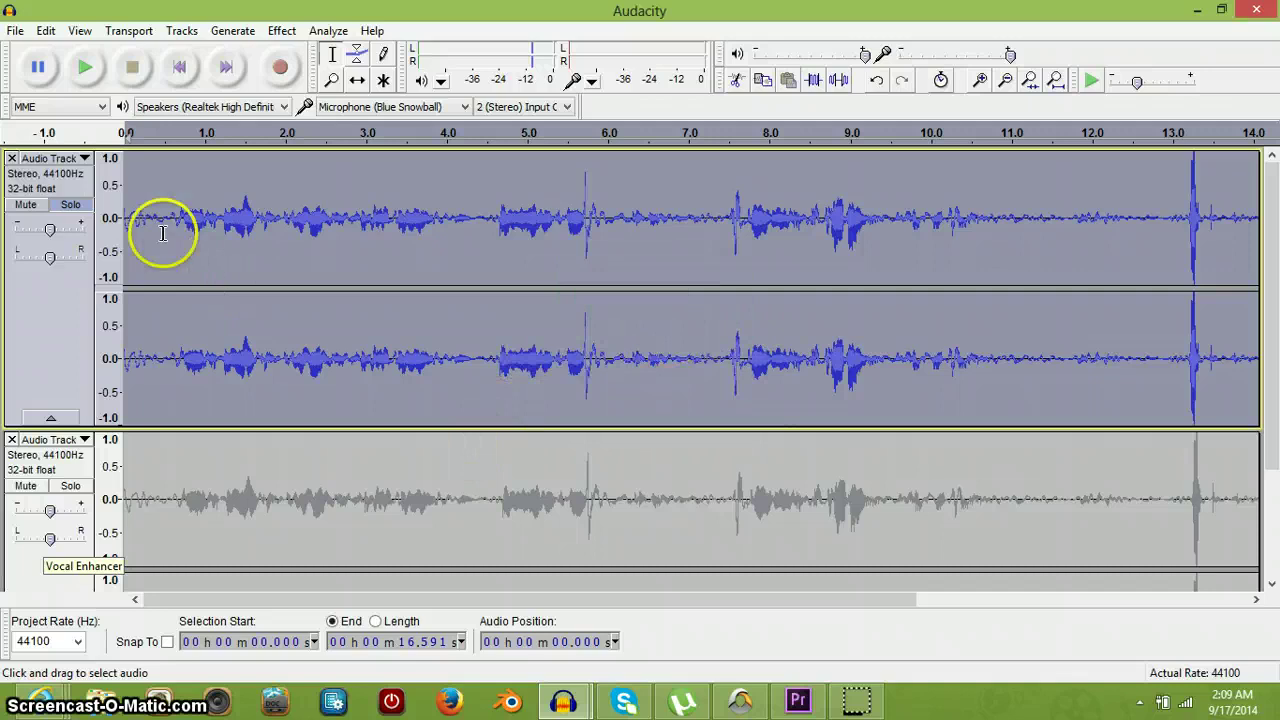
Unsolo the original track, solo the duplicate, and select all its audio
{"action": "left_click", "coordinate": [72, 205]}
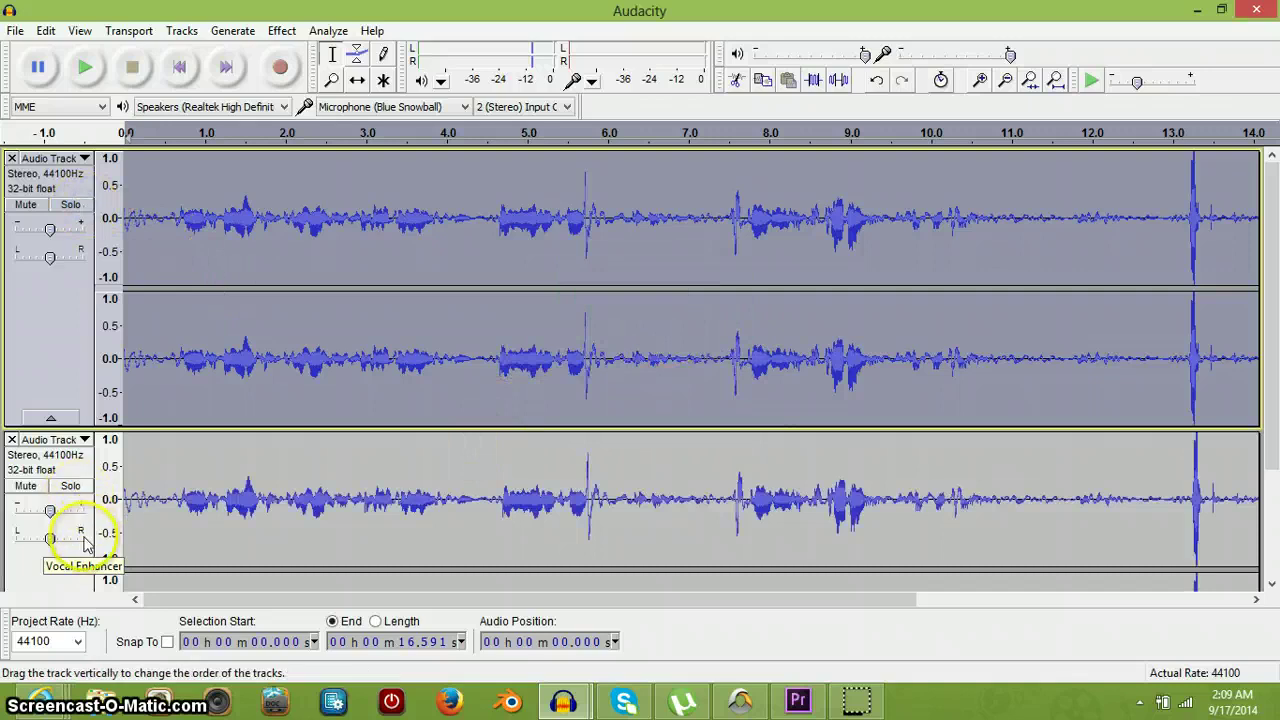
{"action": "left_click", "coordinate": [70, 486]}
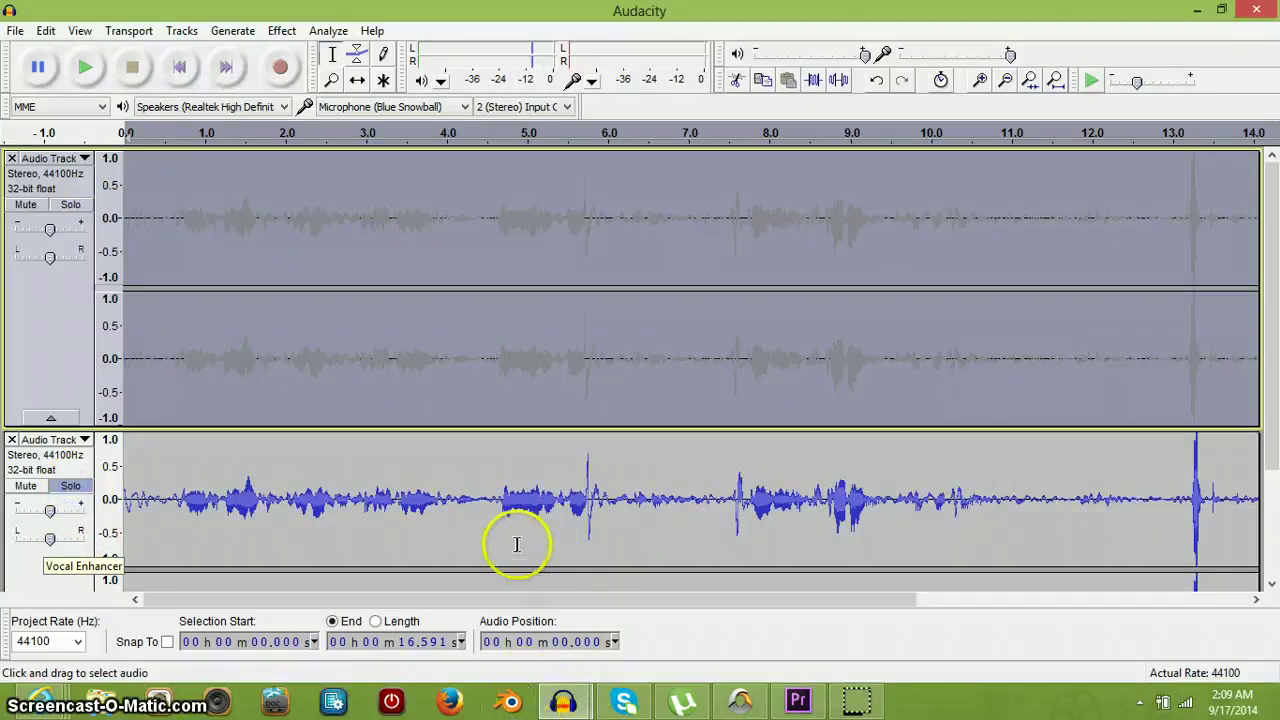
{"action": "left_click_drag", "start_coordinate": [557, 596], "coordinate": [897, 574]}
{"action": "left_click_drag", "start_coordinate": [990, 490], "coordinate": [110, 463]}
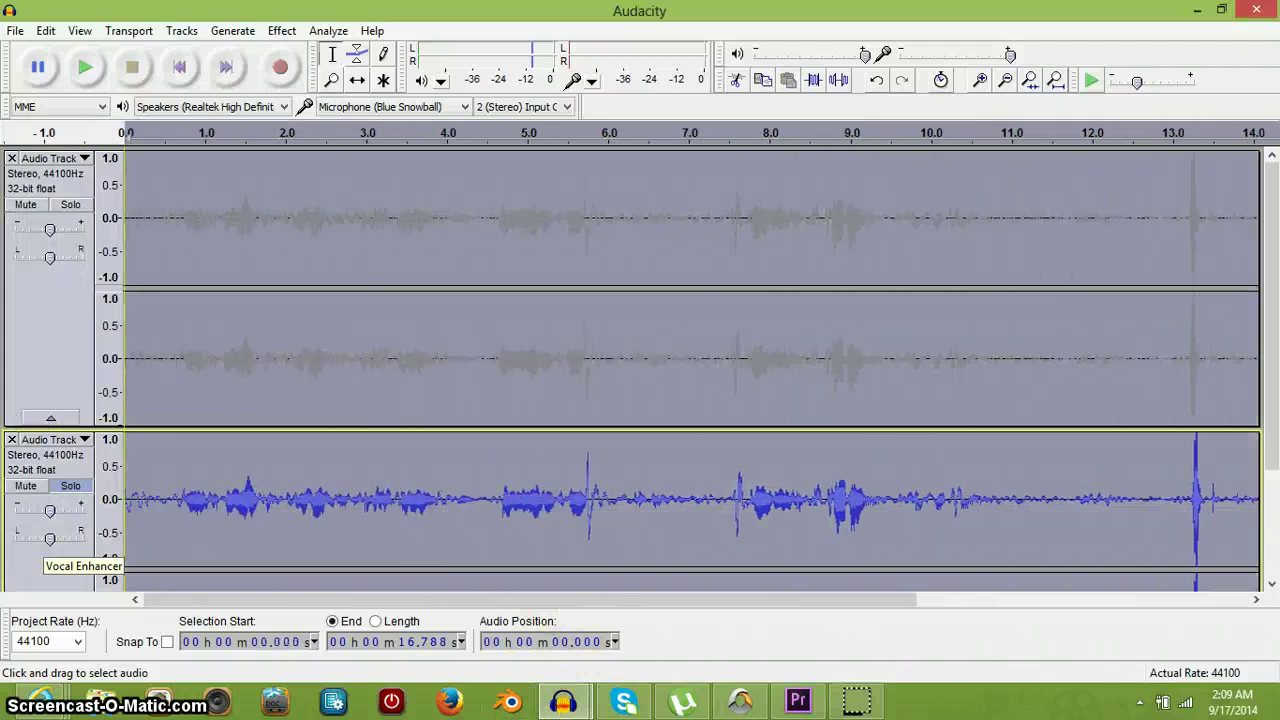
Pitch the duplicate down by -36 percent (-7.73 semitones) after previewing
{"action": "left_click", "coordinate": [281, 31]}
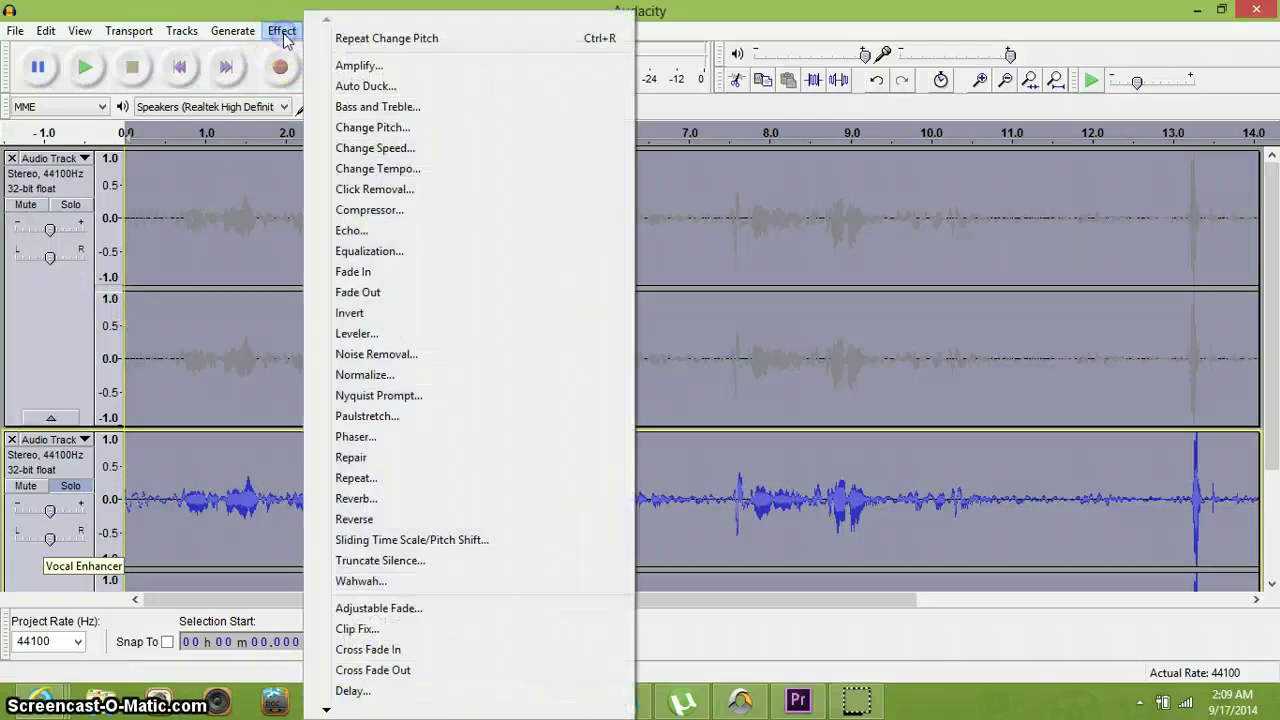
{"action": "left_click", "coordinate": [430, 128]}
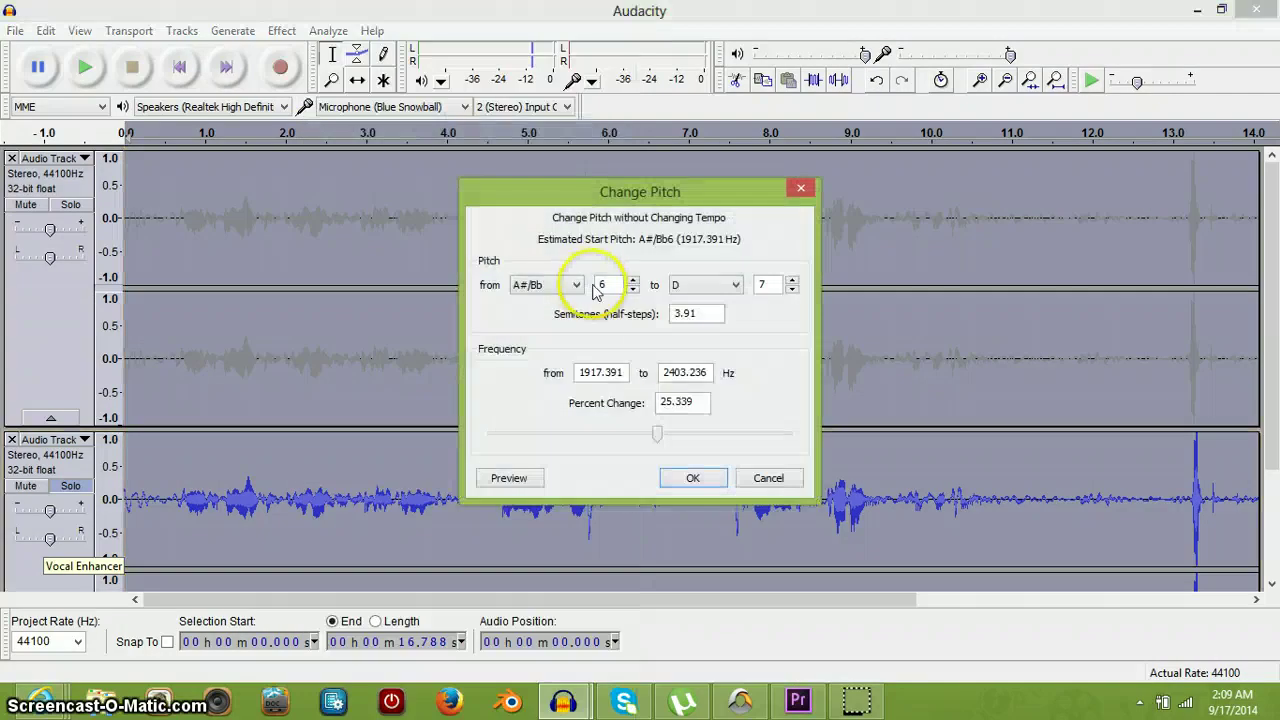
{"action": "left_click_drag", "start_coordinate": [657, 433], "coordinate": [603, 446]}
{"action": "left_click", "coordinate": [527, 481]}
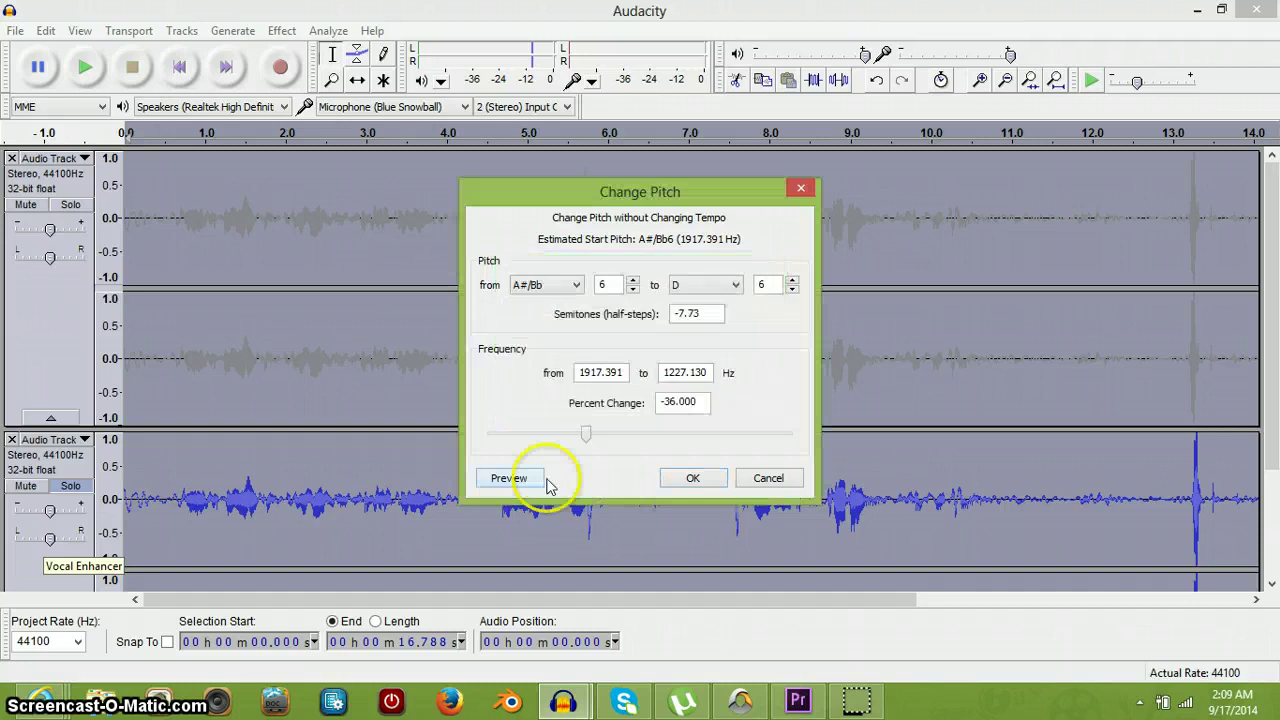
{"action": "left_click", "coordinate": [697, 479]}
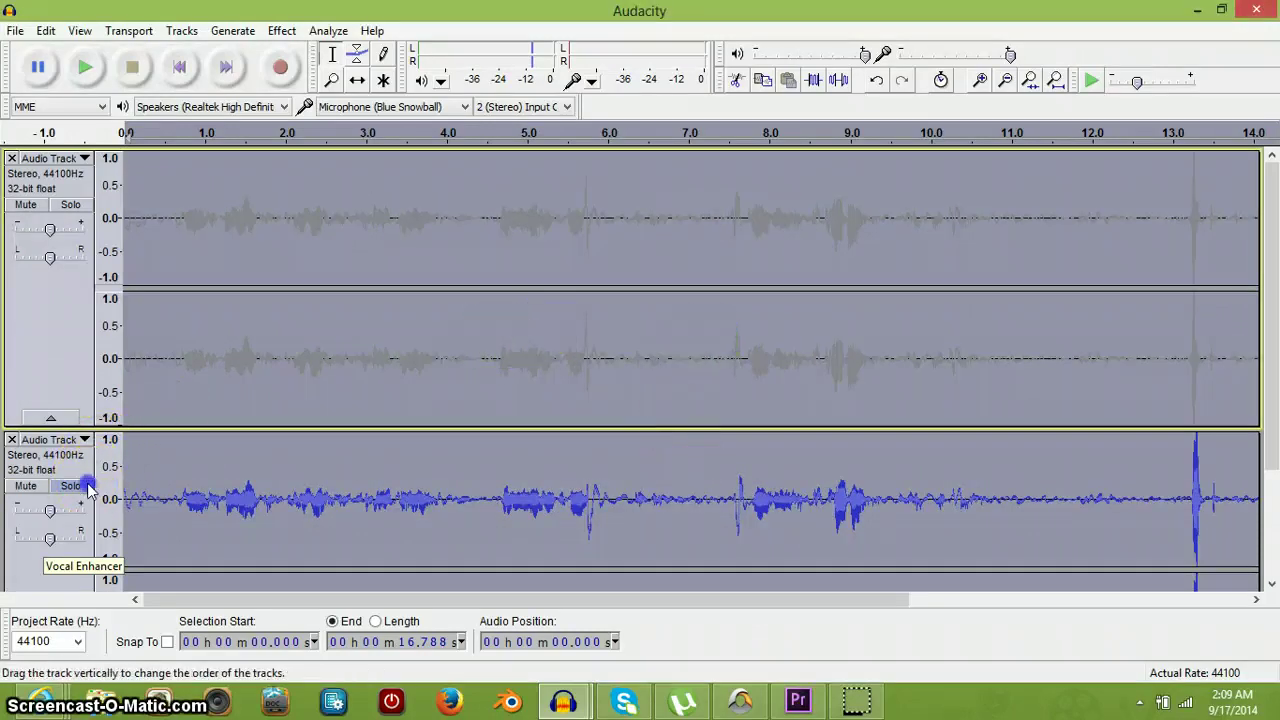
{"action": "left_click", "coordinate": [321, 290]}
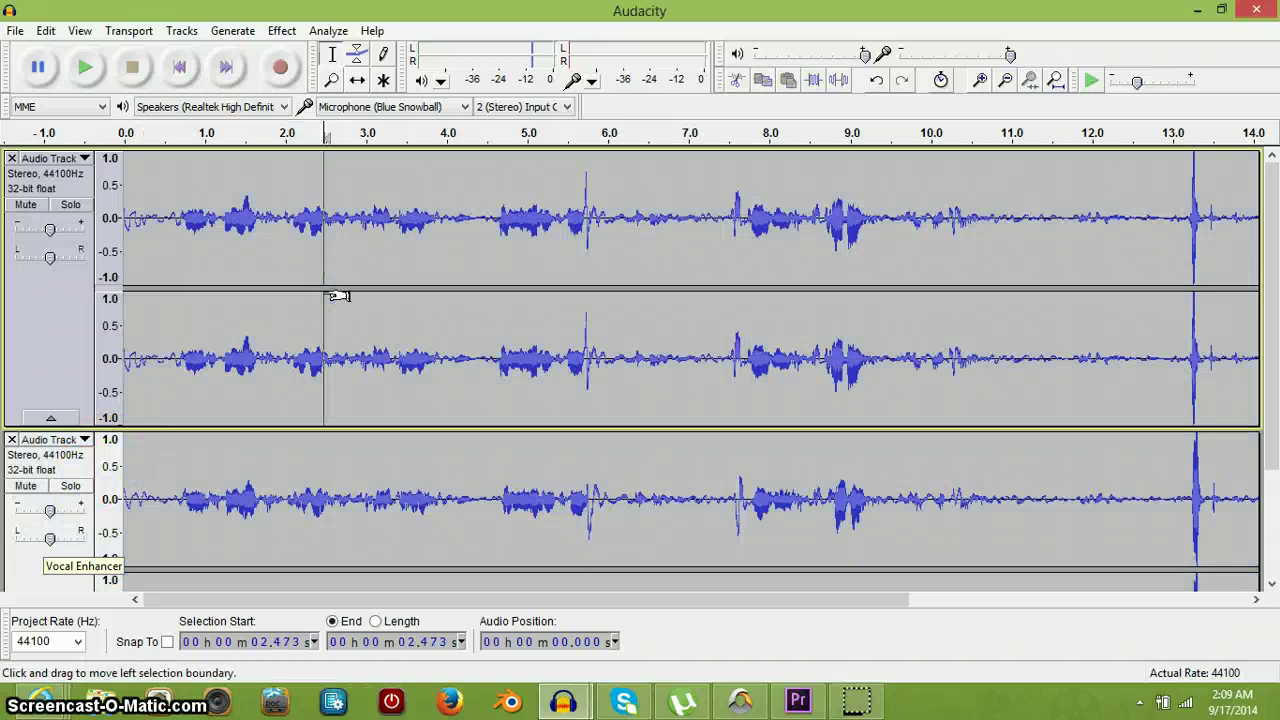
Select both tracks and preview the Compressor with Decay shortened to 1.0 s
{"action": "key", "text": "ctrl+a"}
{"action": "left_click", "coordinate": [284, 31]}
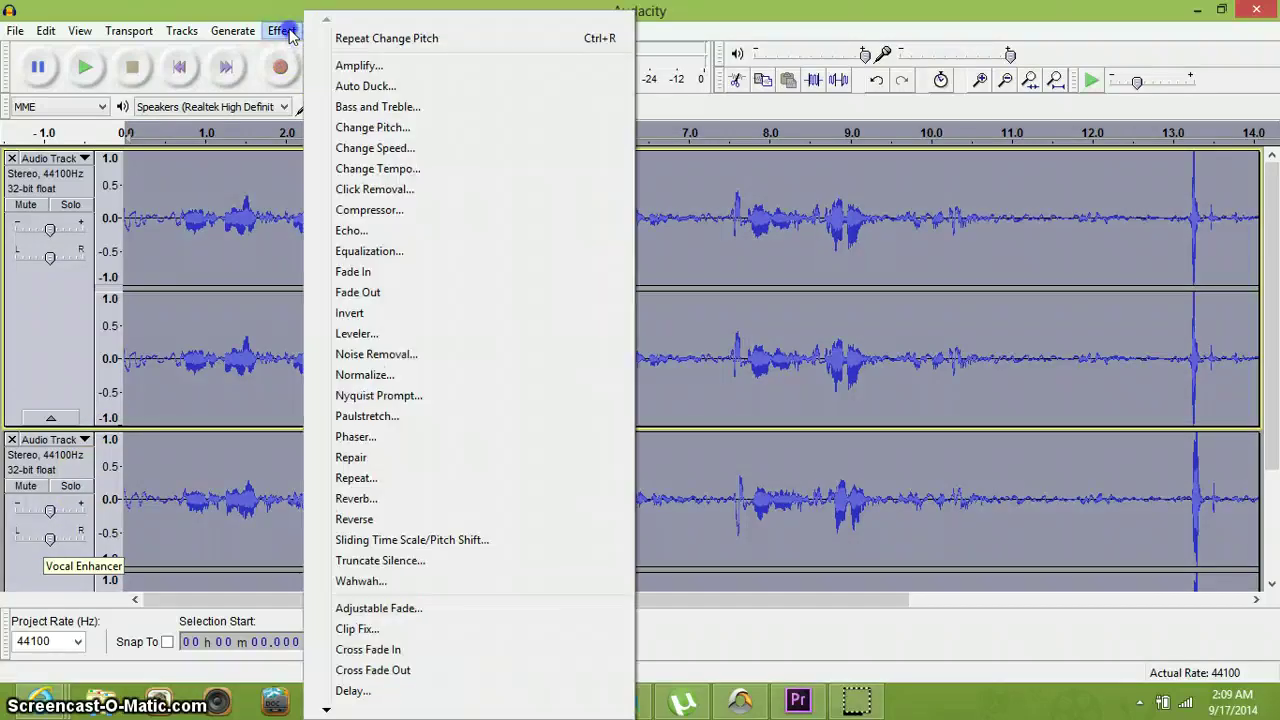
{"action": "left_click", "coordinate": [444, 210]}
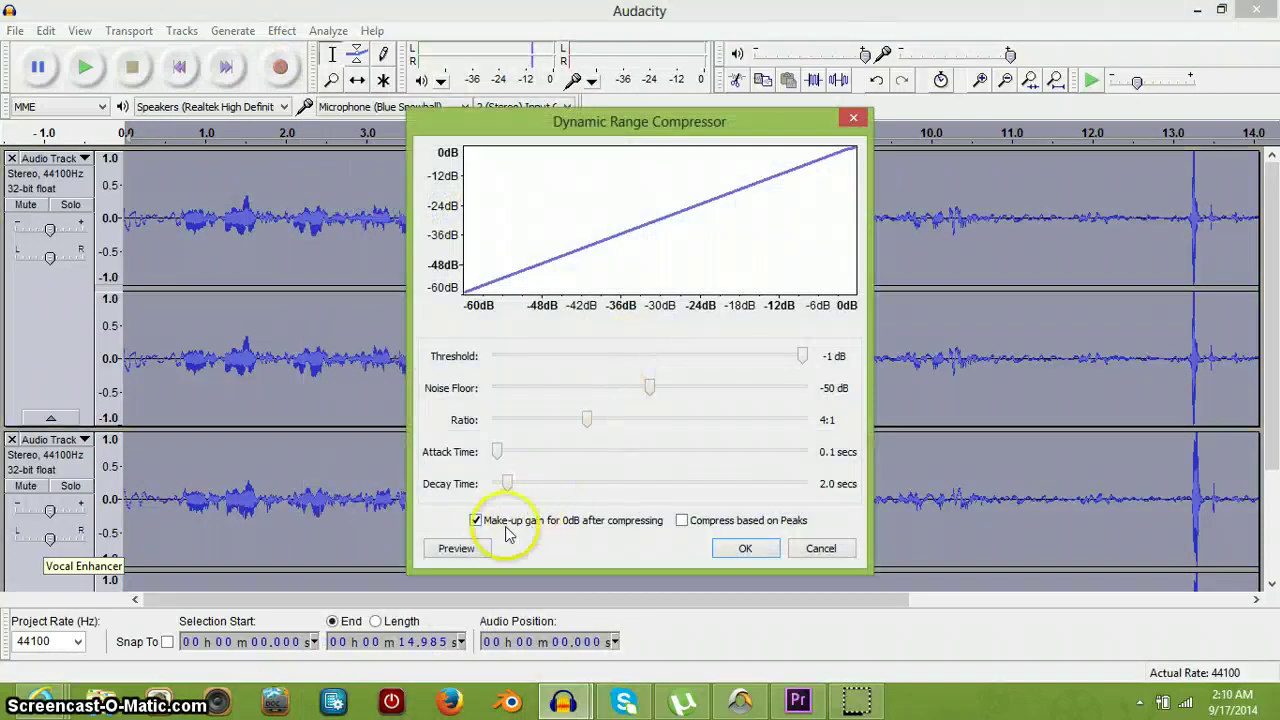
{"action": "left_click", "coordinate": [458, 548]}
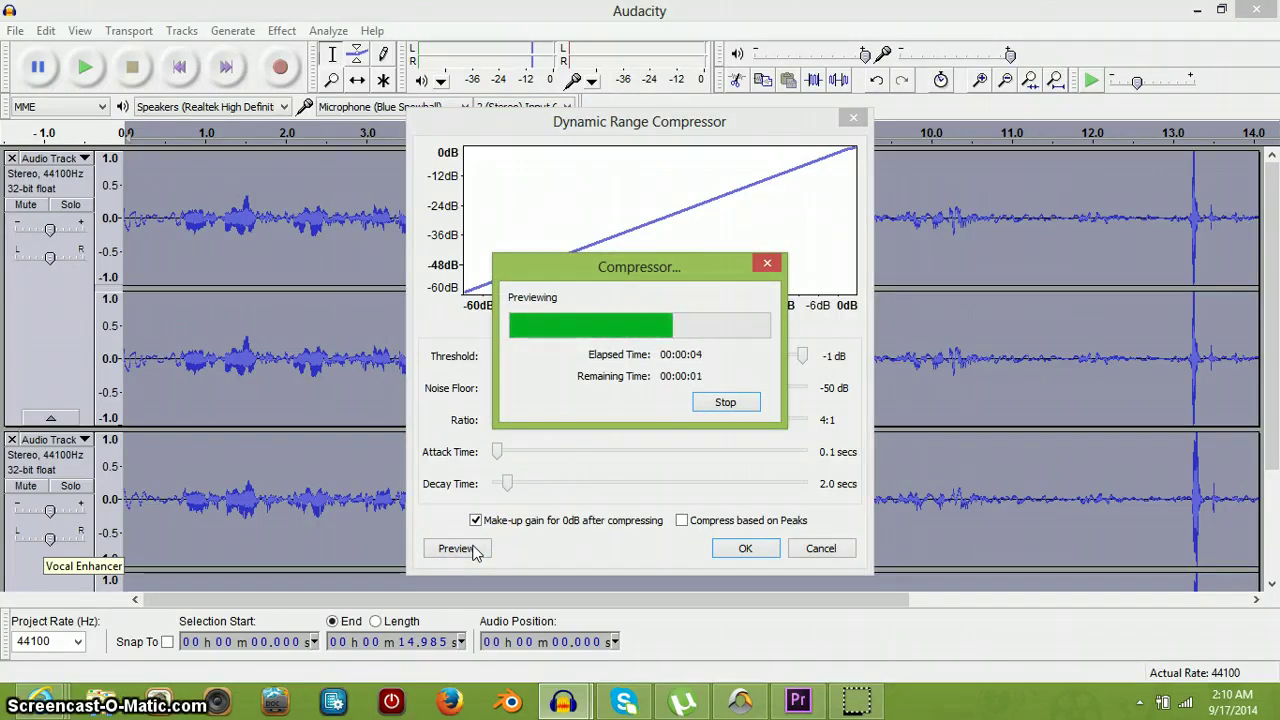
{"action": "left_click_drag", "start_coordinate": [508, 484], "coordinate": [470, 497]}
{"action": "left_click", "coordinate": [462, 547]}
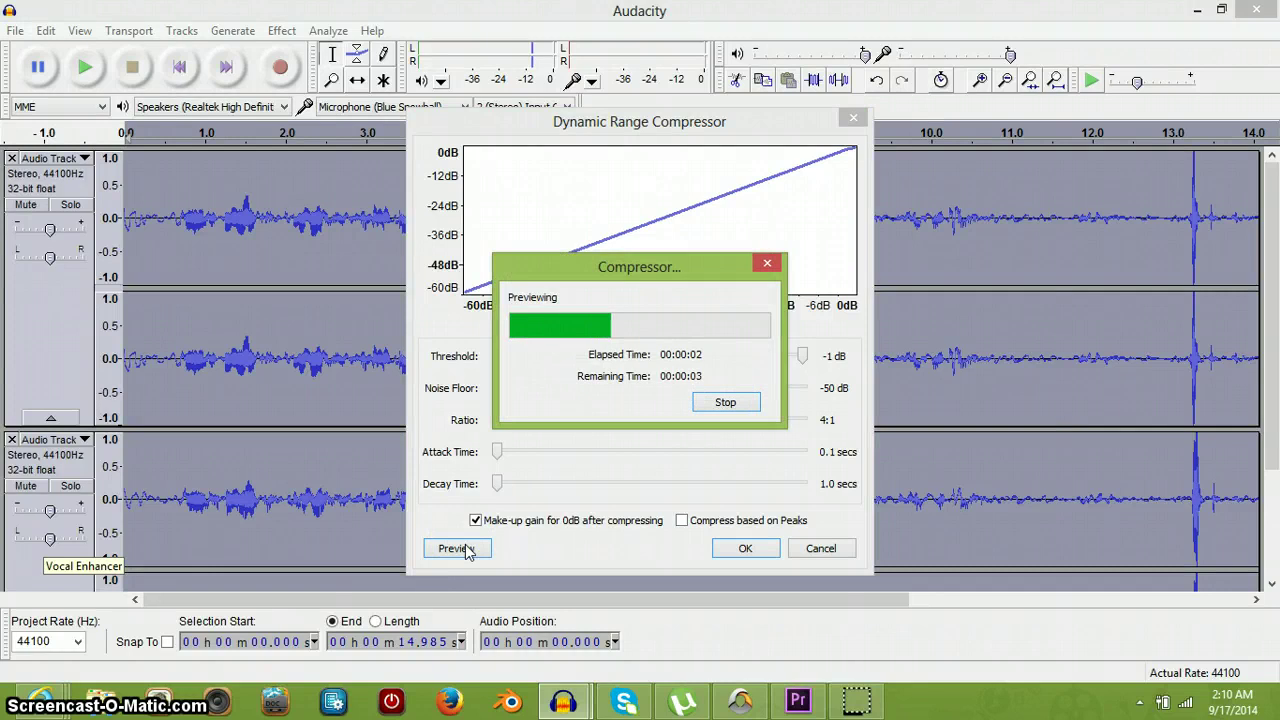
Lower the compressor threshold to -20 dB, preview, and apply the 4:1 compression
{"action": "left_click", "coordinate": [478, 550]}
{"action": "left_click", "coordinate": [743, 549]}
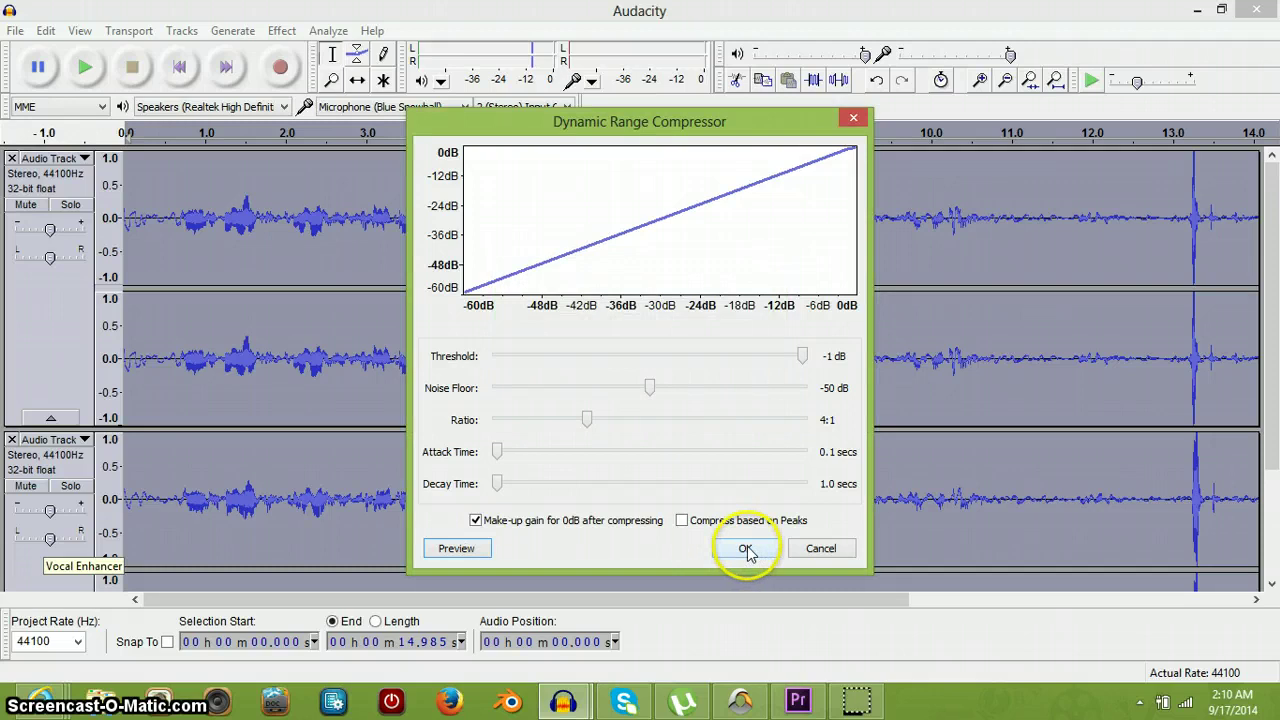
{"action": "left_click_drag", "start_coordinate": [802, 356], "coordinate": [703, 362]}
{"action": "left_click", "coordinate": [476, 551]}
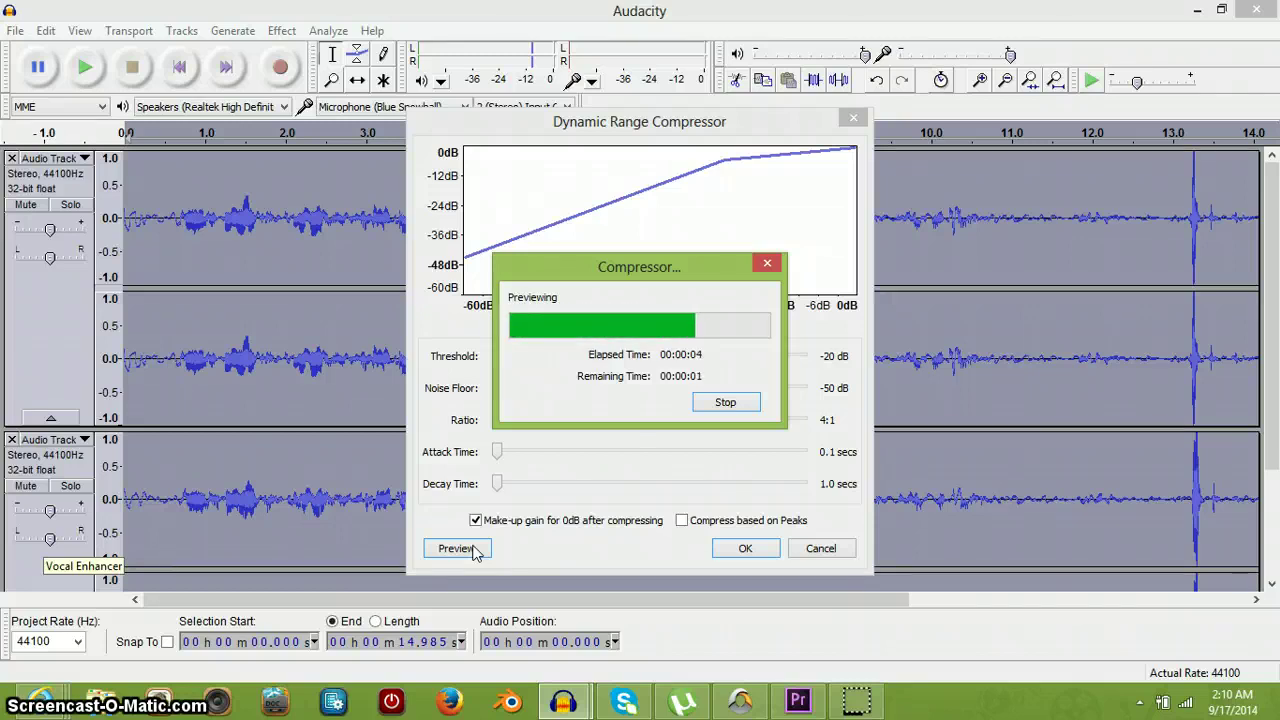
{"action": "left_click", "coordinate": [744, 550]}
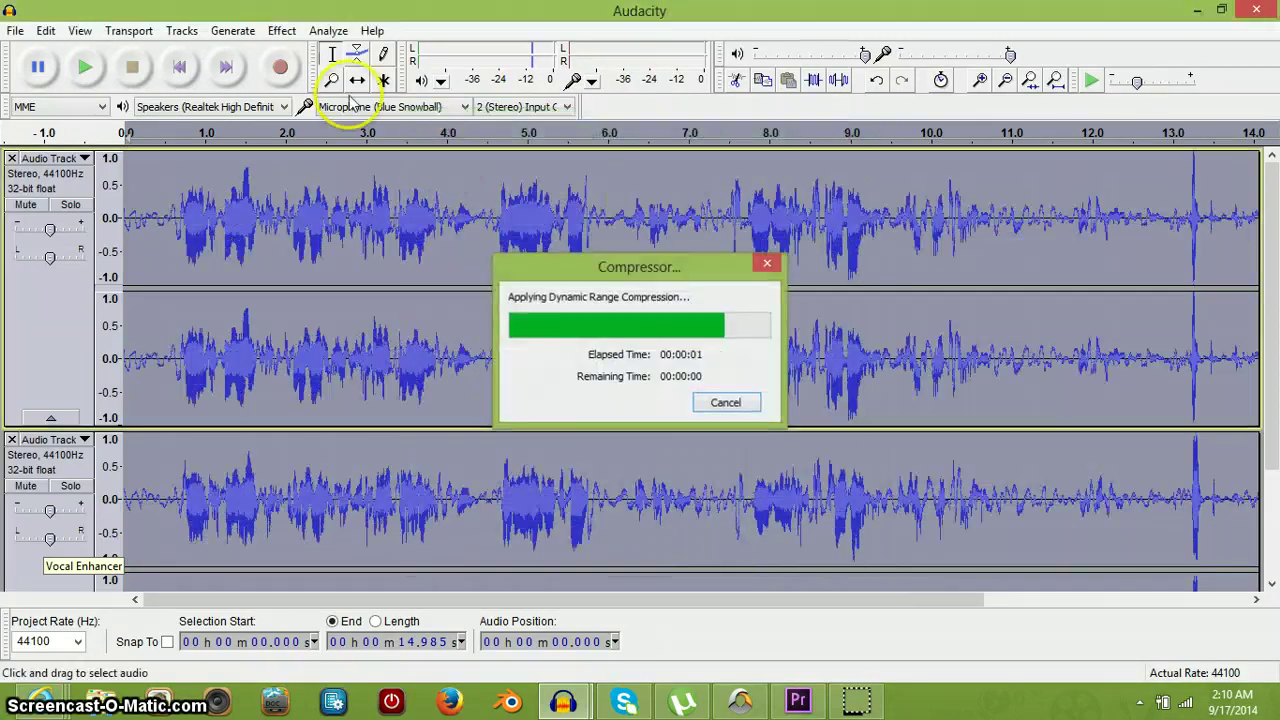
{"action": "left_click", "coordinate": [282, 31]}
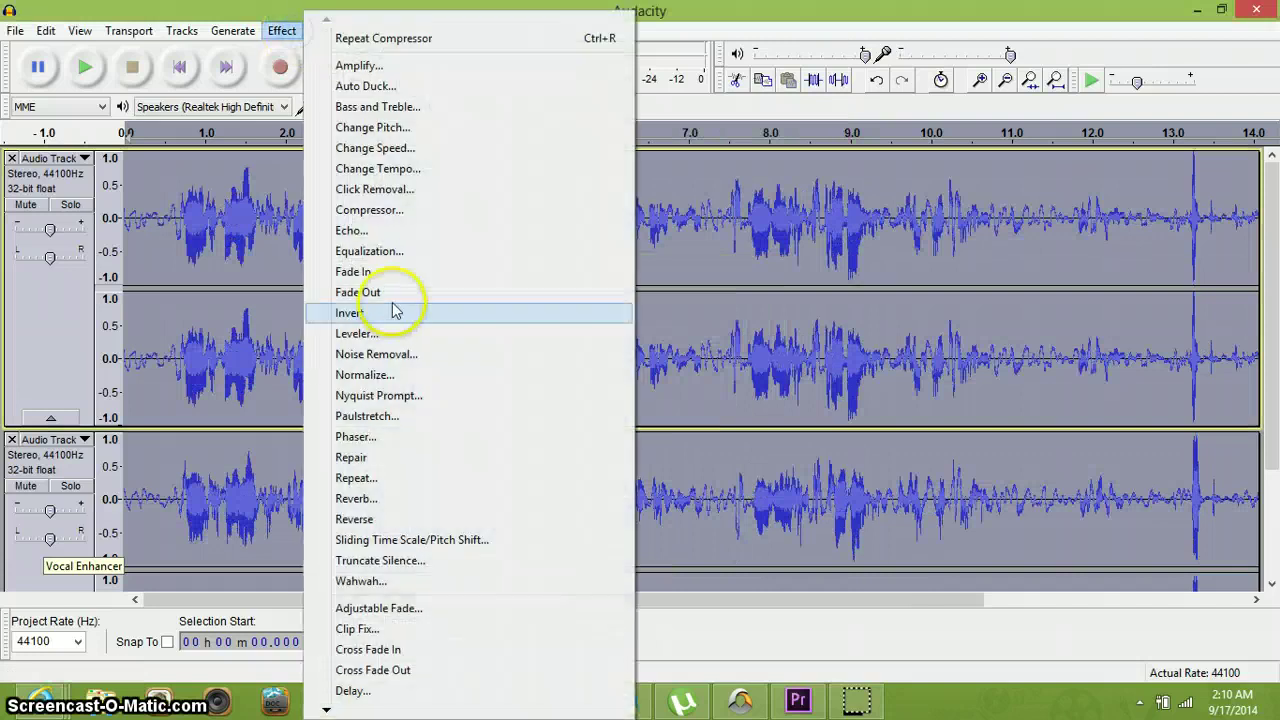
Apply a Graphic EQ preset curve cutting lows and highs, with a slight 2000Hz boost
{"action": "left_click", "coordinate": [422, 257]}
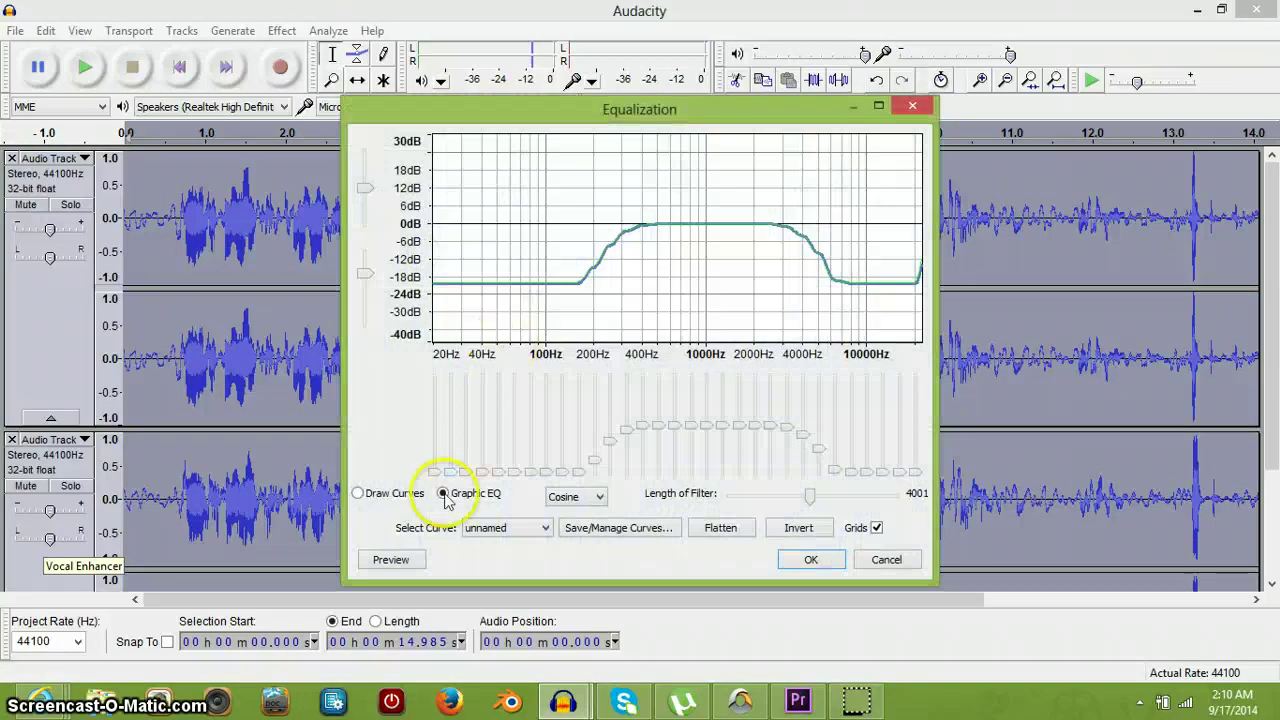
{"action": "left_click", "coordinate": [476, 530]}
{"action": "left_click", "coordinate": [498, 548]}
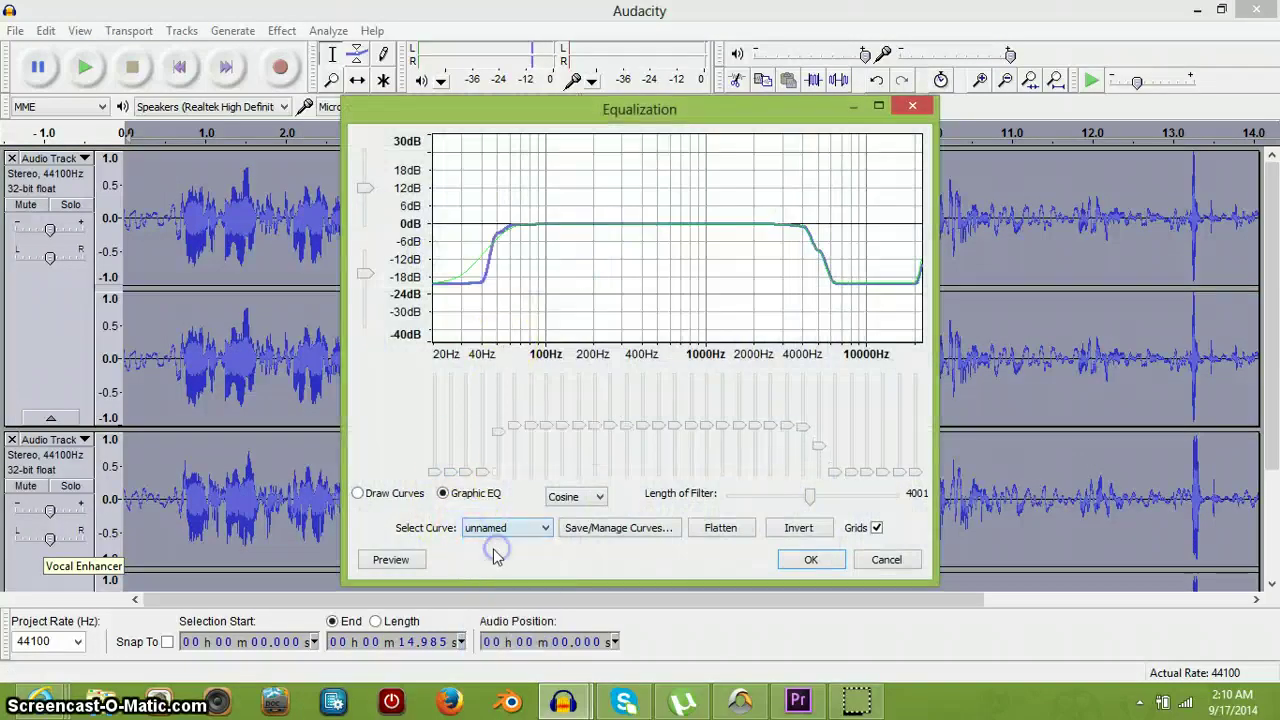
{"action": "left_click", "coordinate": [414, 561]}
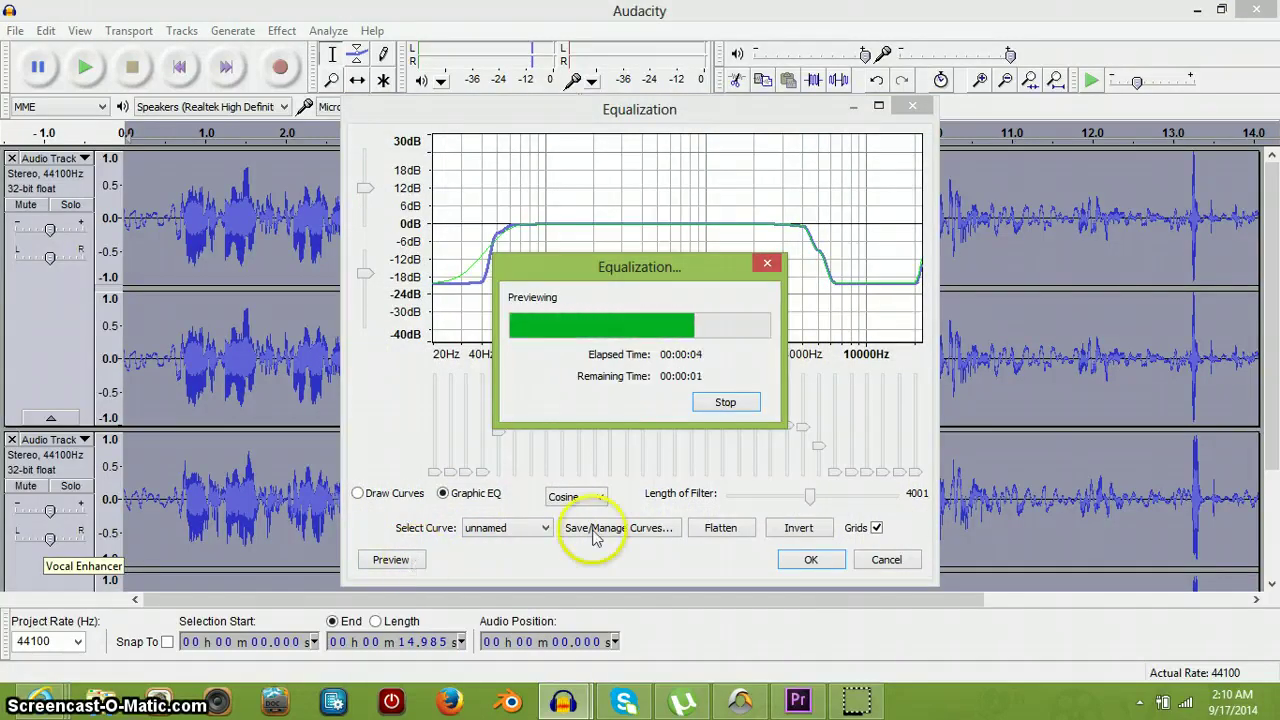
{"action": "left_click", "coordinate": [741, 404]}
{"action": "left_click", "coordinate": [740, 407]}
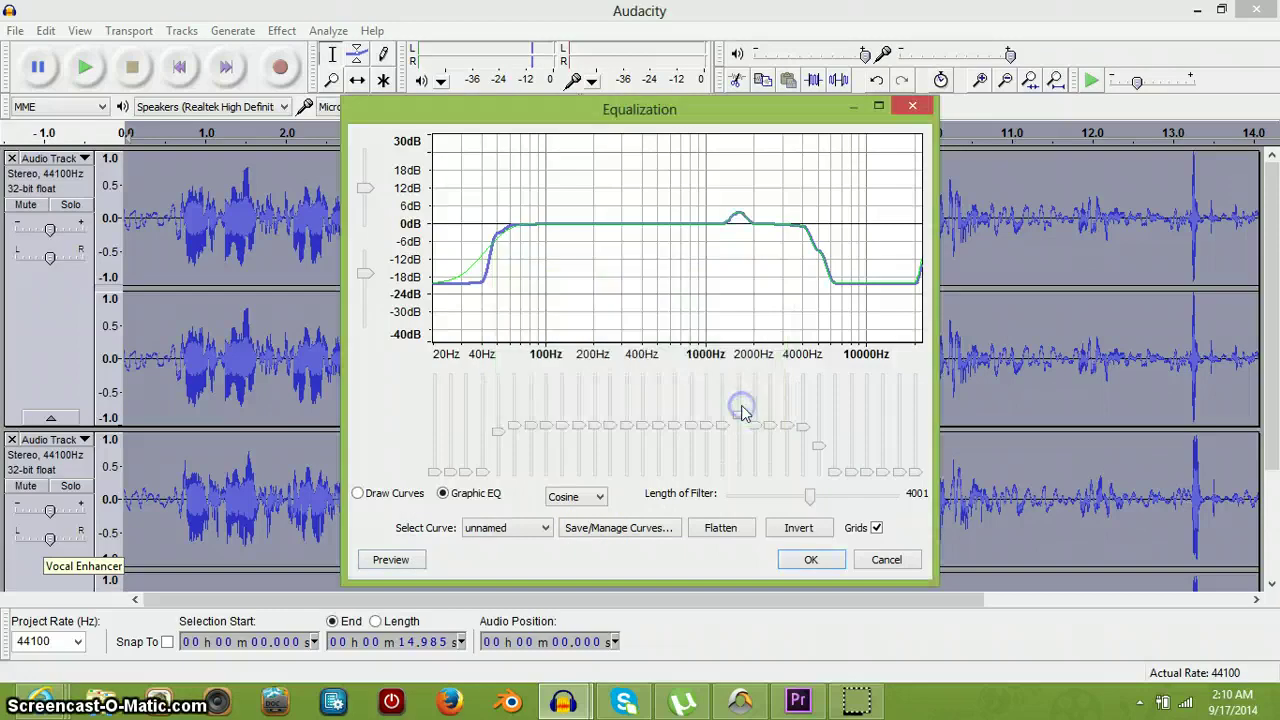
{"action": "left_click", "coordinate": [812, 561]}
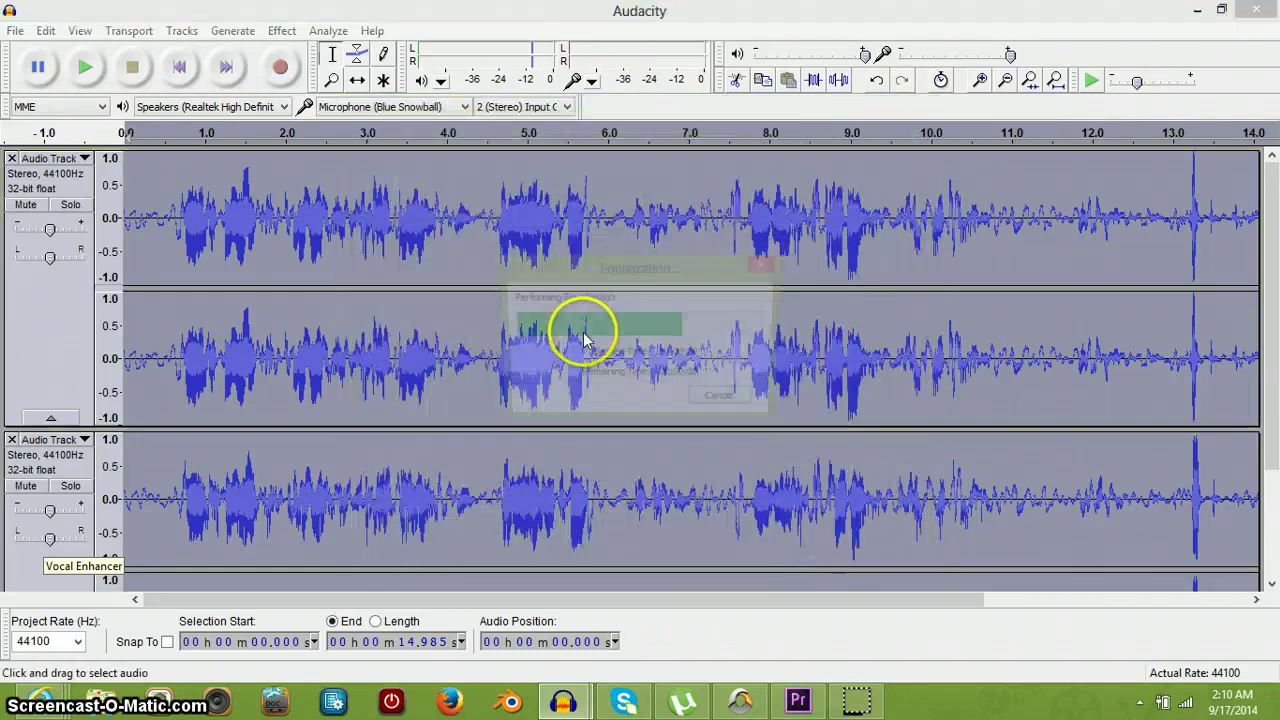
{"action": "left_click", "coordinate": [282, 30]}
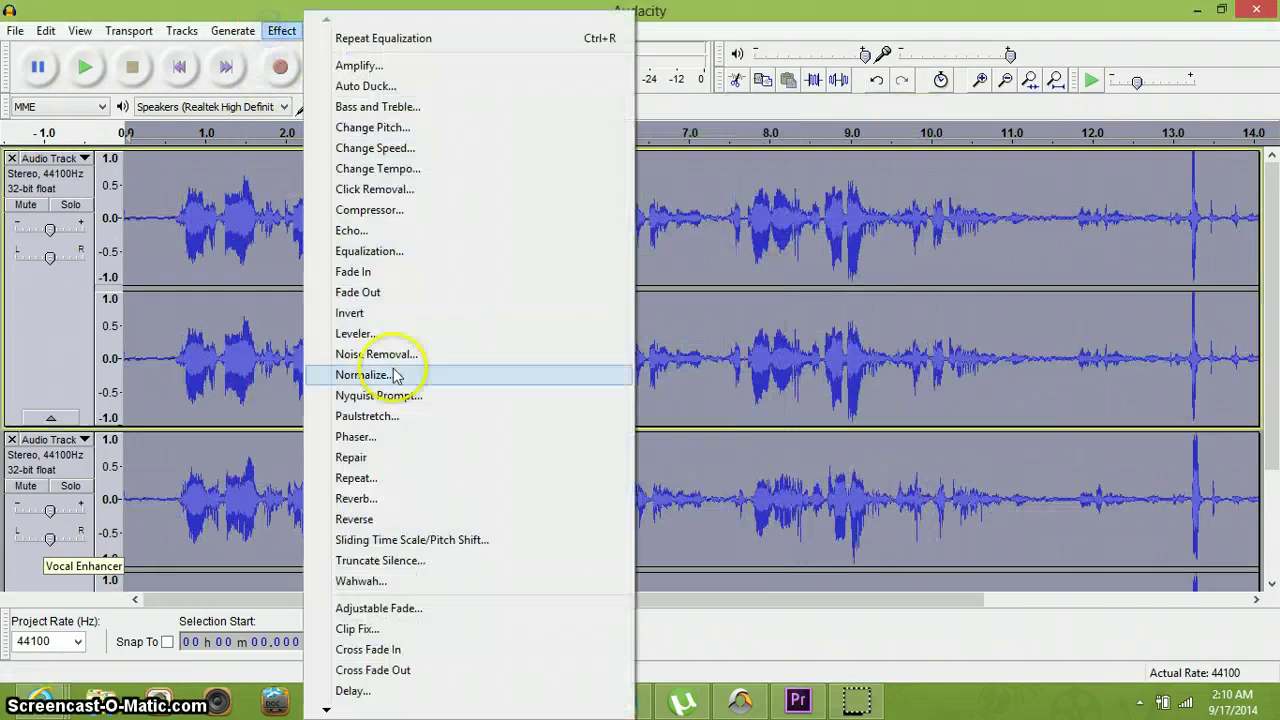
Apply a 24-stage phaser with 0.6 Hz LFO frequency, depth 248 and 0% feedback
{"action": "left_click", "coordinate": [422, 437]}
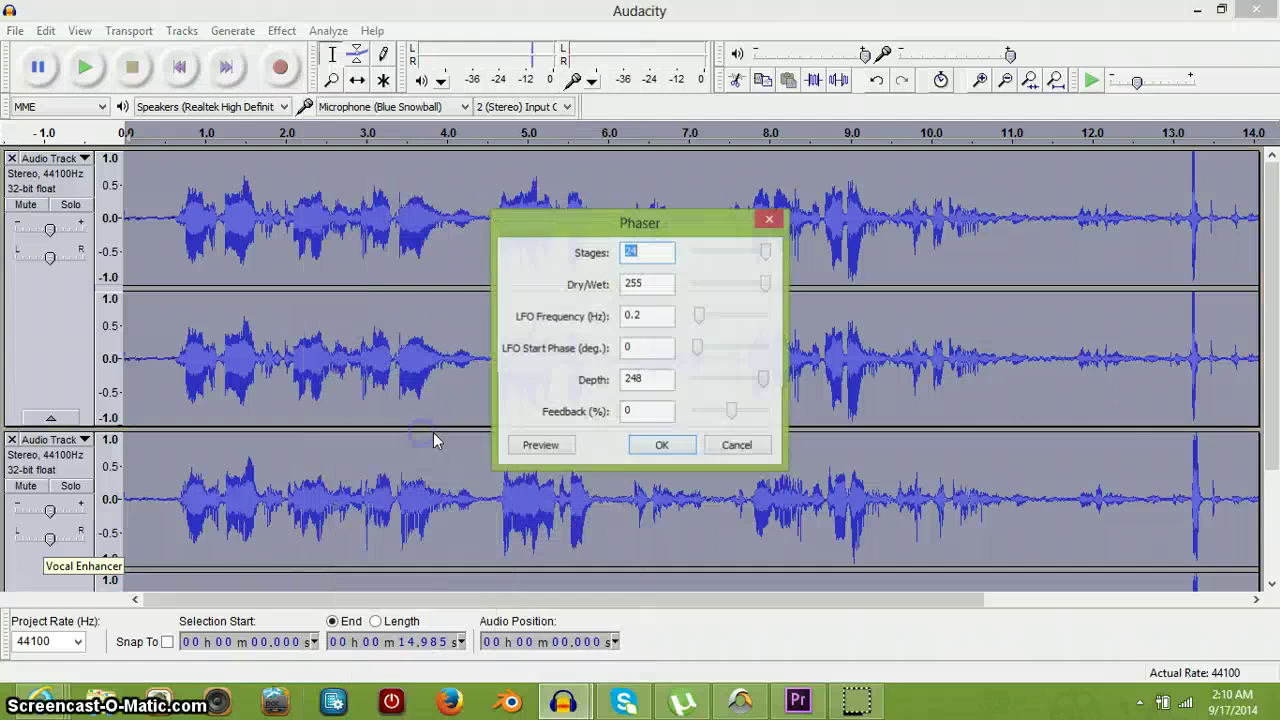
{"action": "left_click", "coordinate": [766, 253]}
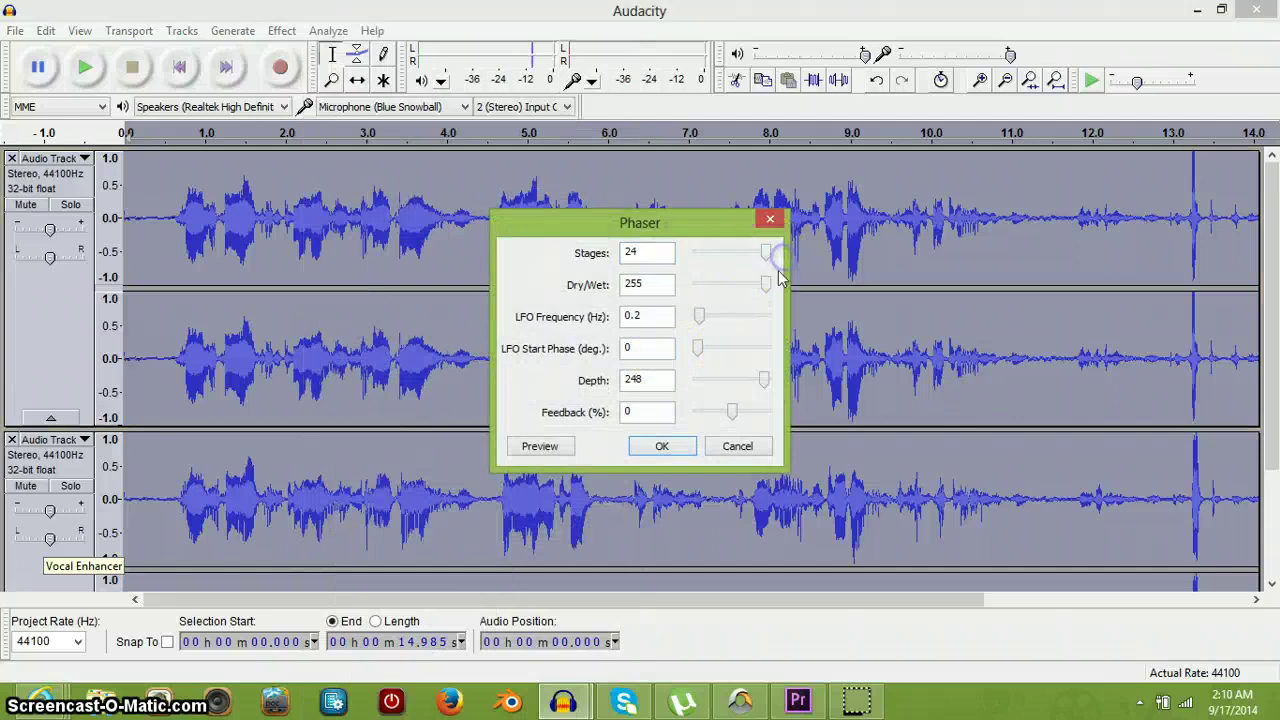
{"action": "left_click_drag", "start_coordinate": [700, 316], "coordinate": [709, 321]}
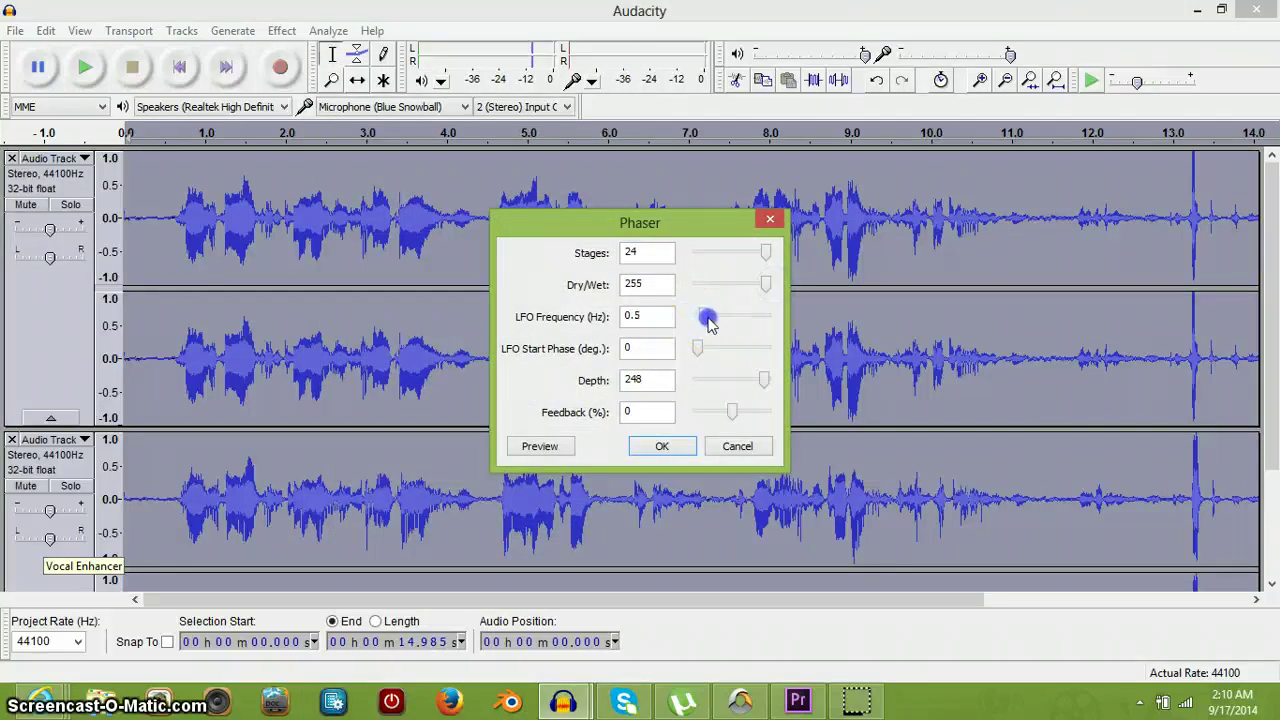
{"action": "left_click", "coordinate": [541, 445]}
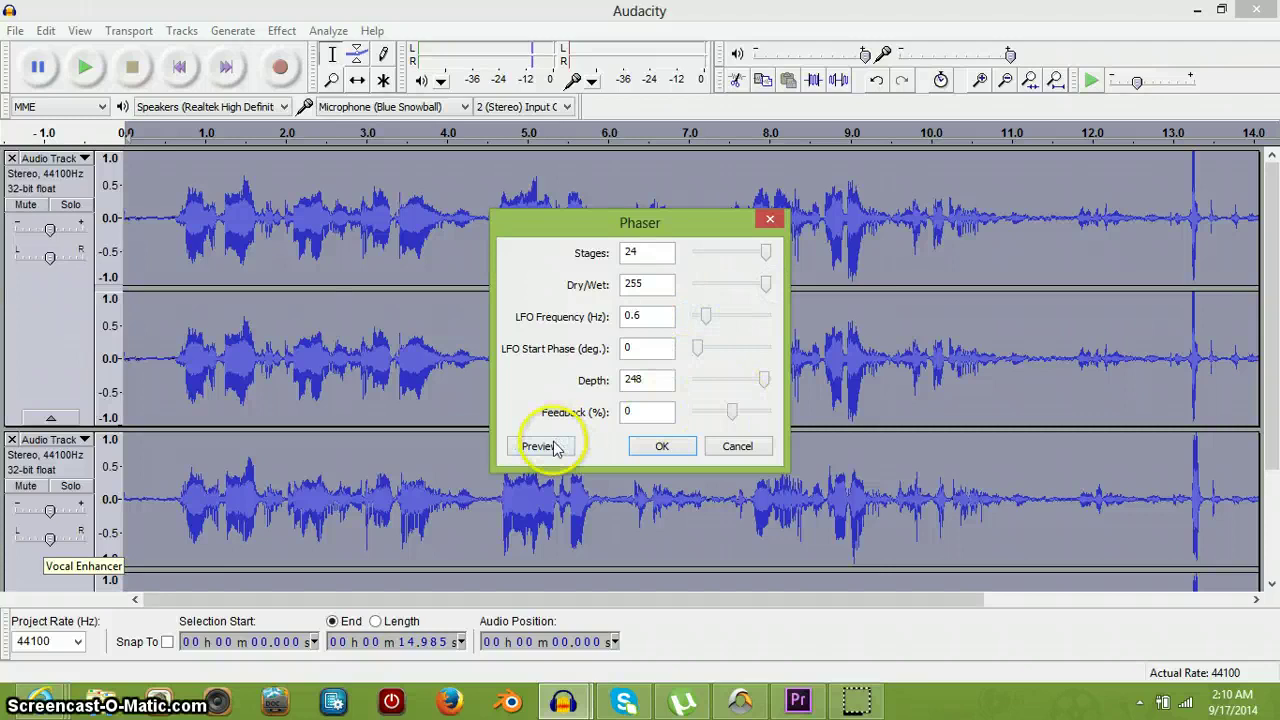
{"action": "left_click_drag", "start_coordinate": [755, 419], "coordinate": [787, 427]}
{"action": "left_click", "coordinate": [556, 449]}
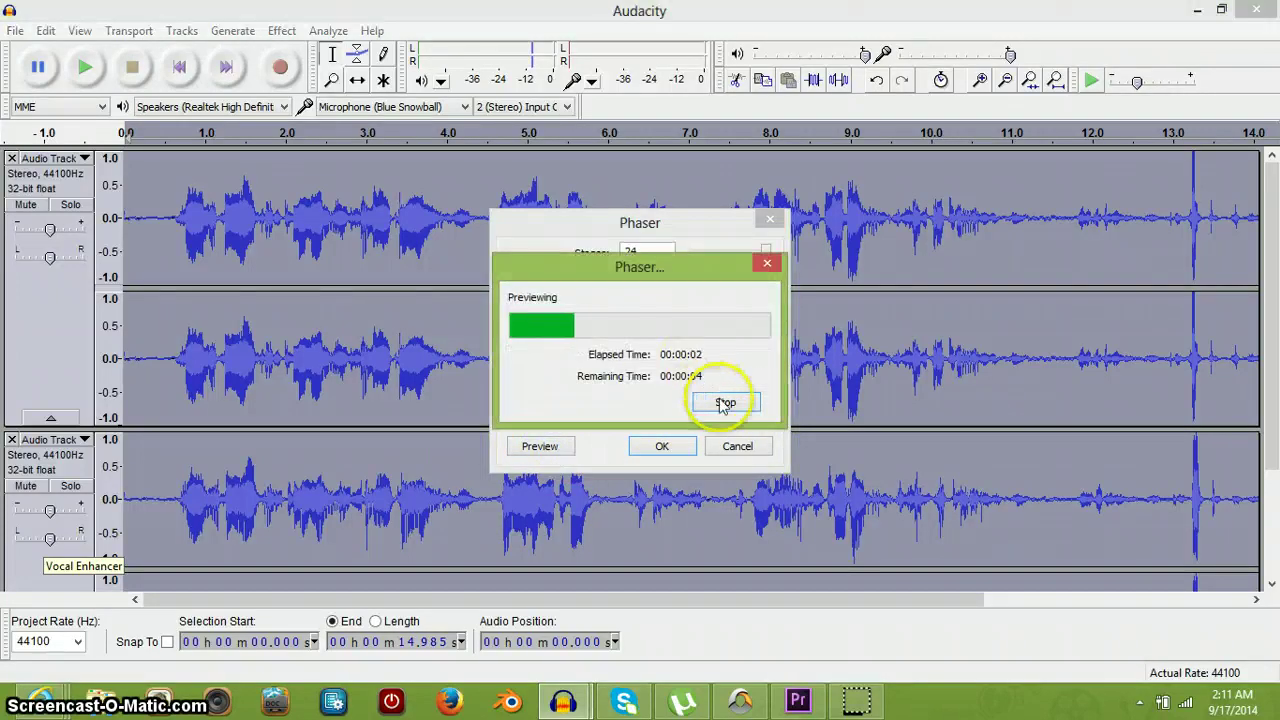
{"action": "left_click", "coordinate": [724, 404]}
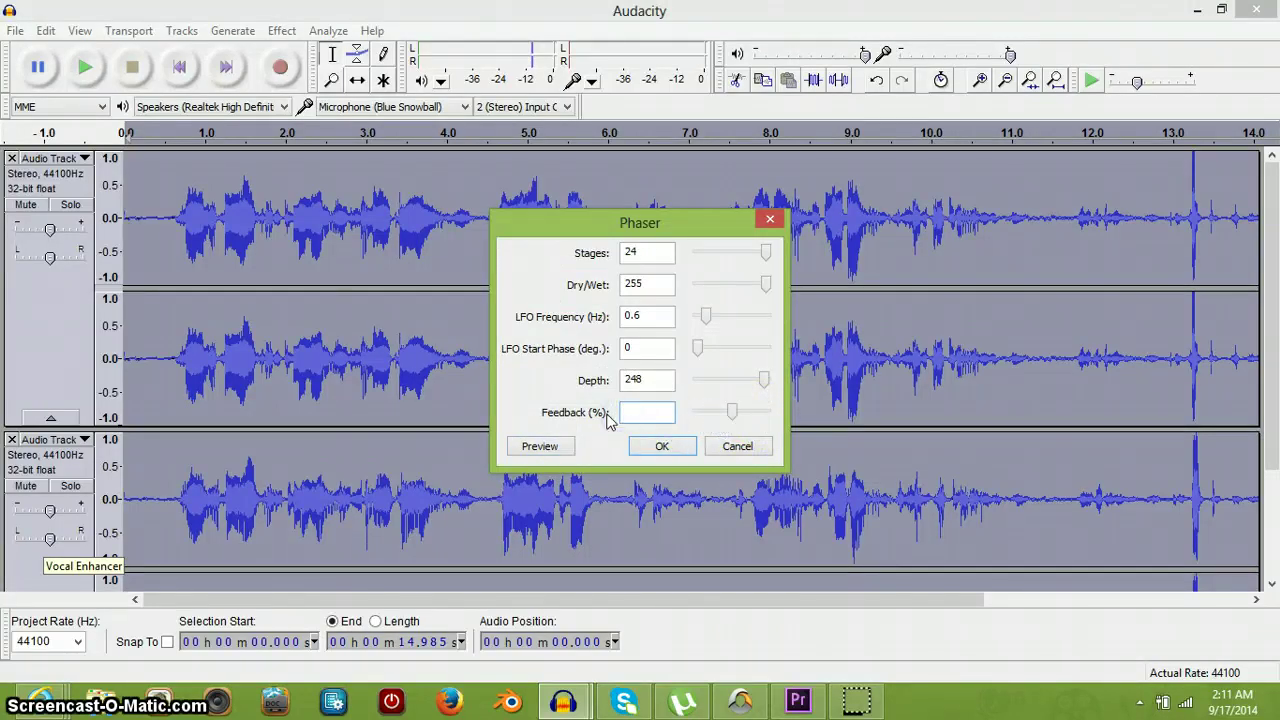
{"action": "left_click", "coordinate": [559, 450]}
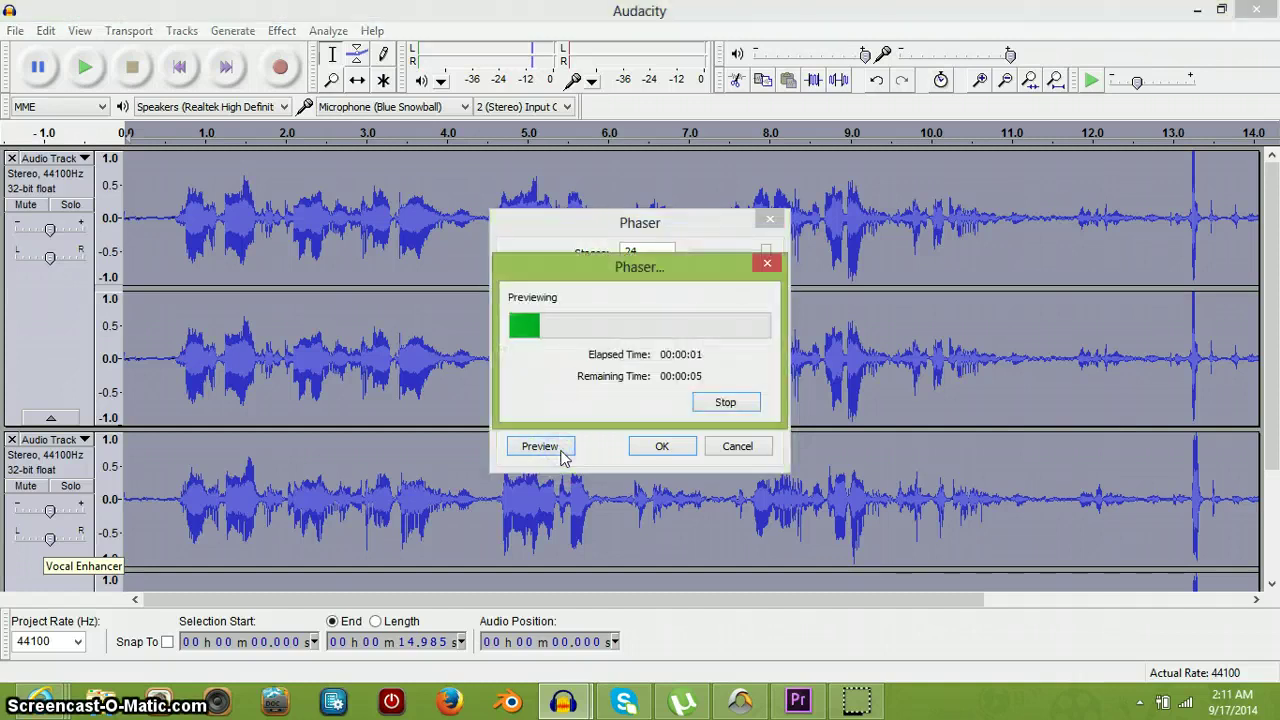
{"action": "left_click", "coordinate": [726, 402]}
{"action": "left_click", "coordinate": [664, 447]}
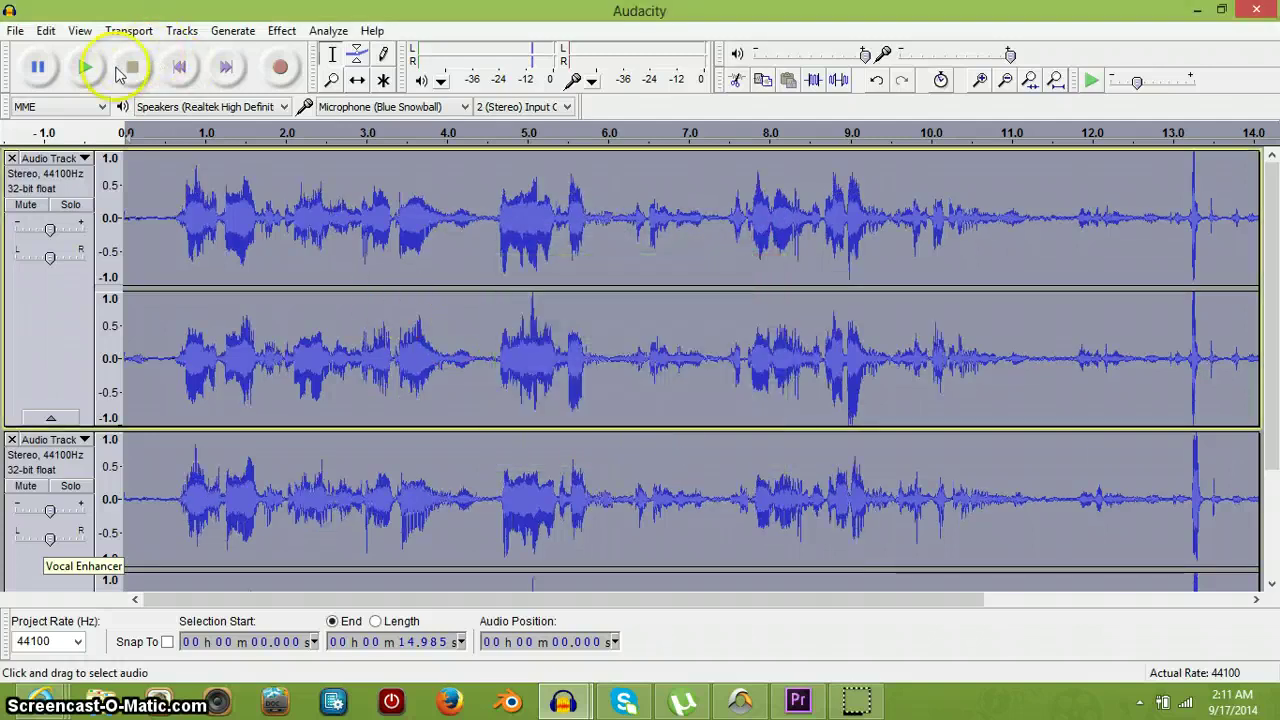
Play back the phaser-processed voice tracks, then show the Effect menu
{"action": "left_click", "coordinate": [86, 69]}
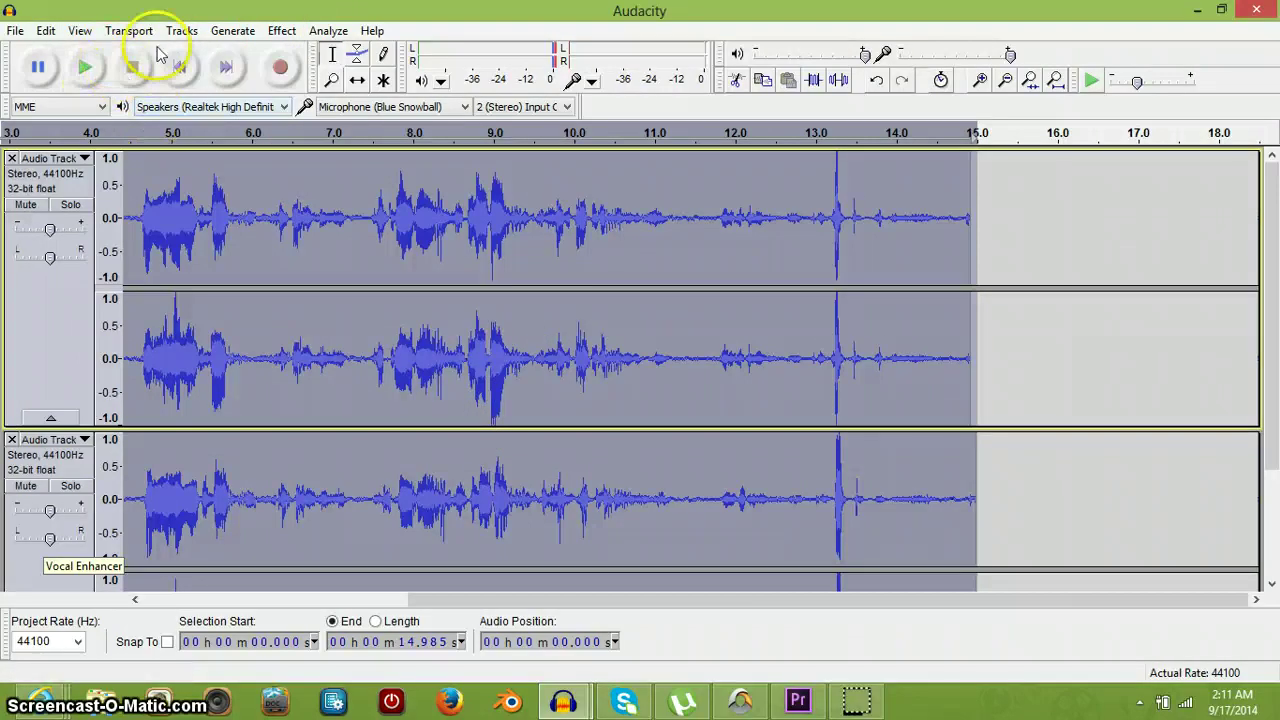
{"action": "left_click", "coordinate": [280, 32]}
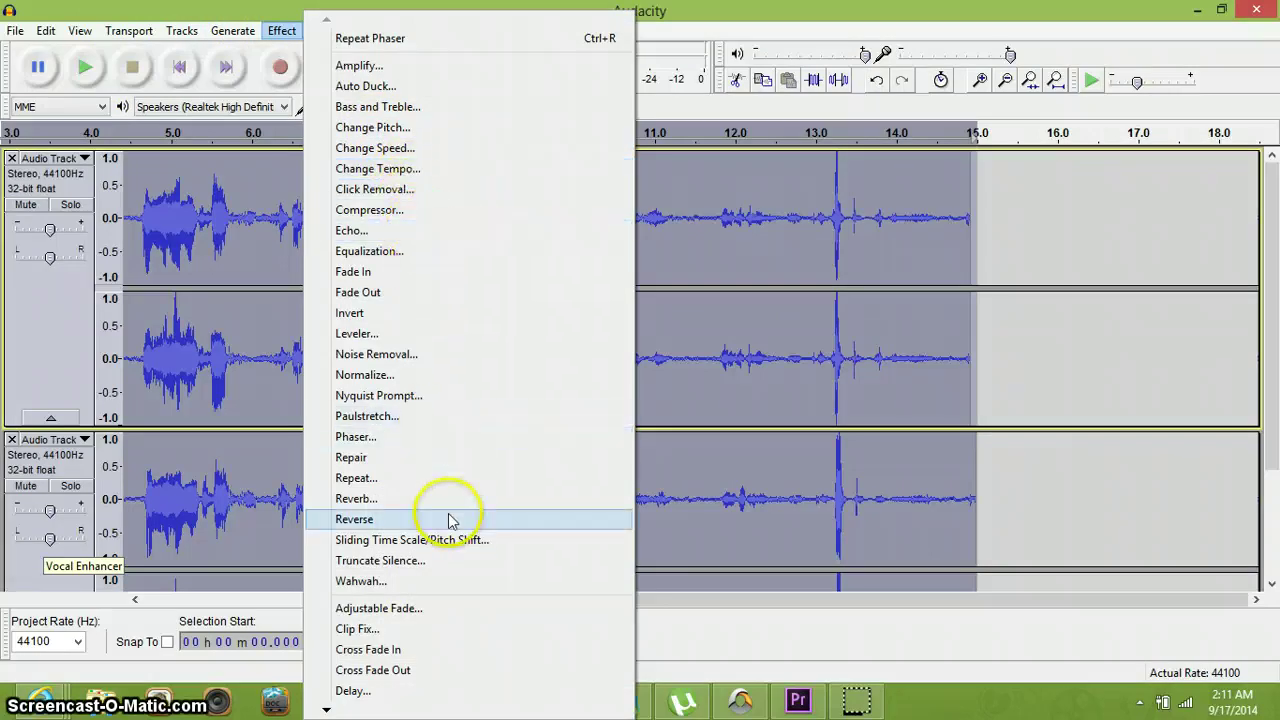
Preview Reverb on the tracks, then close it and the Effect menu without applying
{"action": "left_click", "coordinate": [477, 496]}
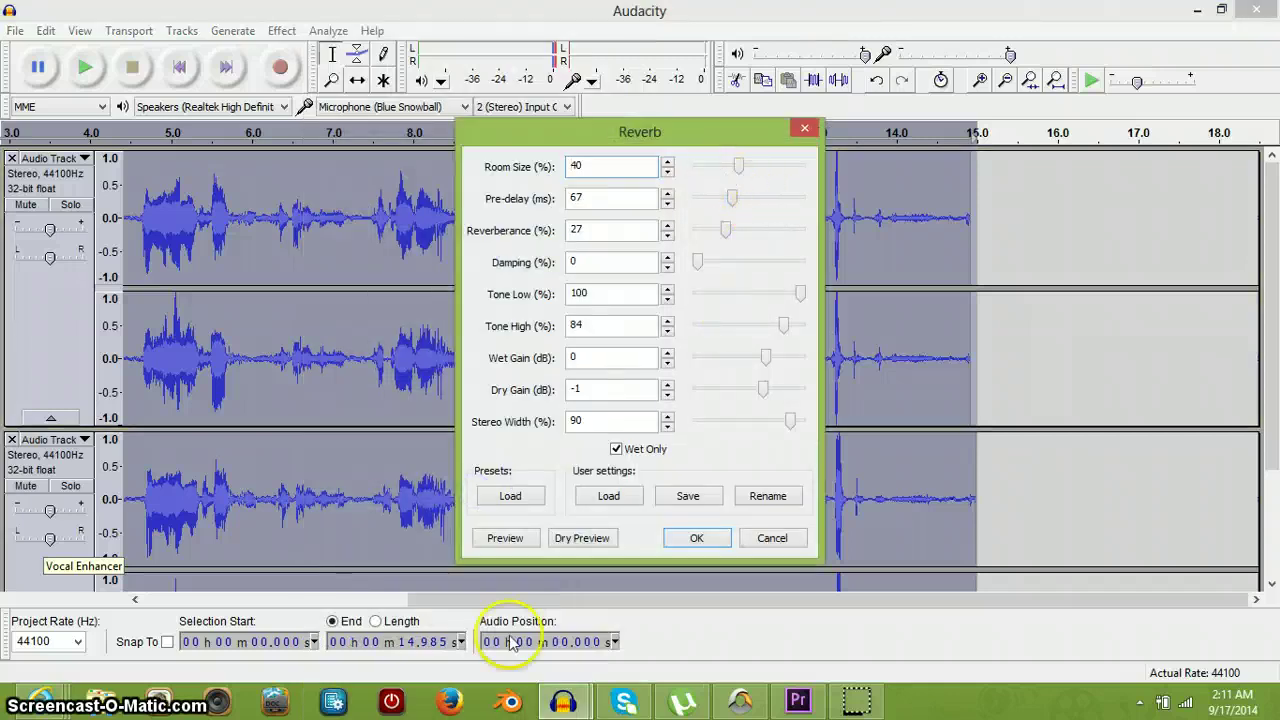
{"action": "left_click", "coordinate": [508, 538]}
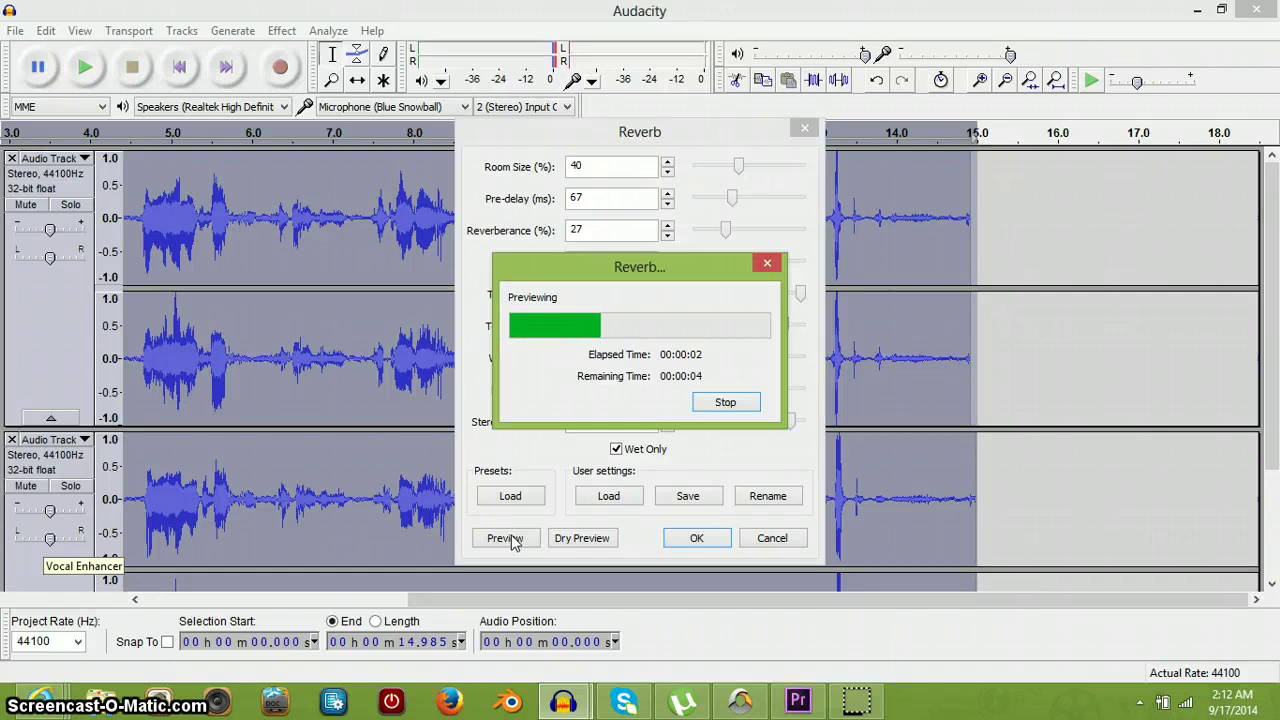
{"action": "left_click", "coordinate": [725, 402]}
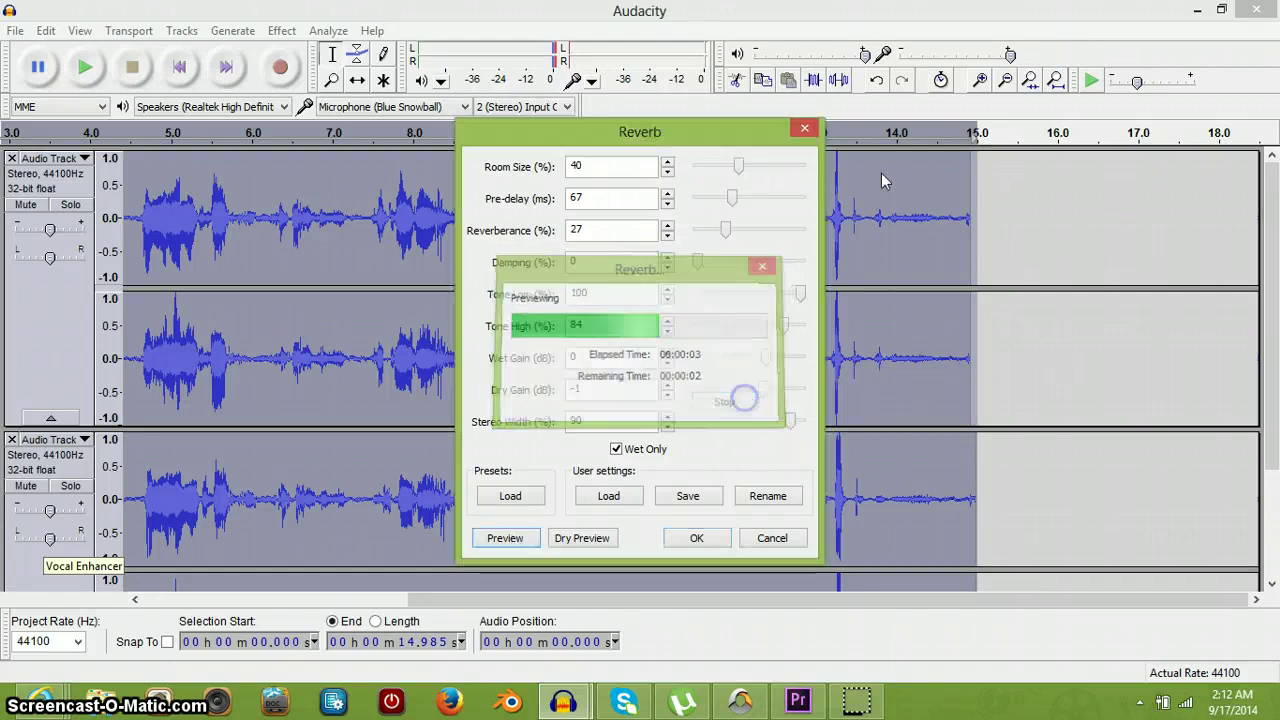
{"action": "left_click", "coordinate": [805, 130]}
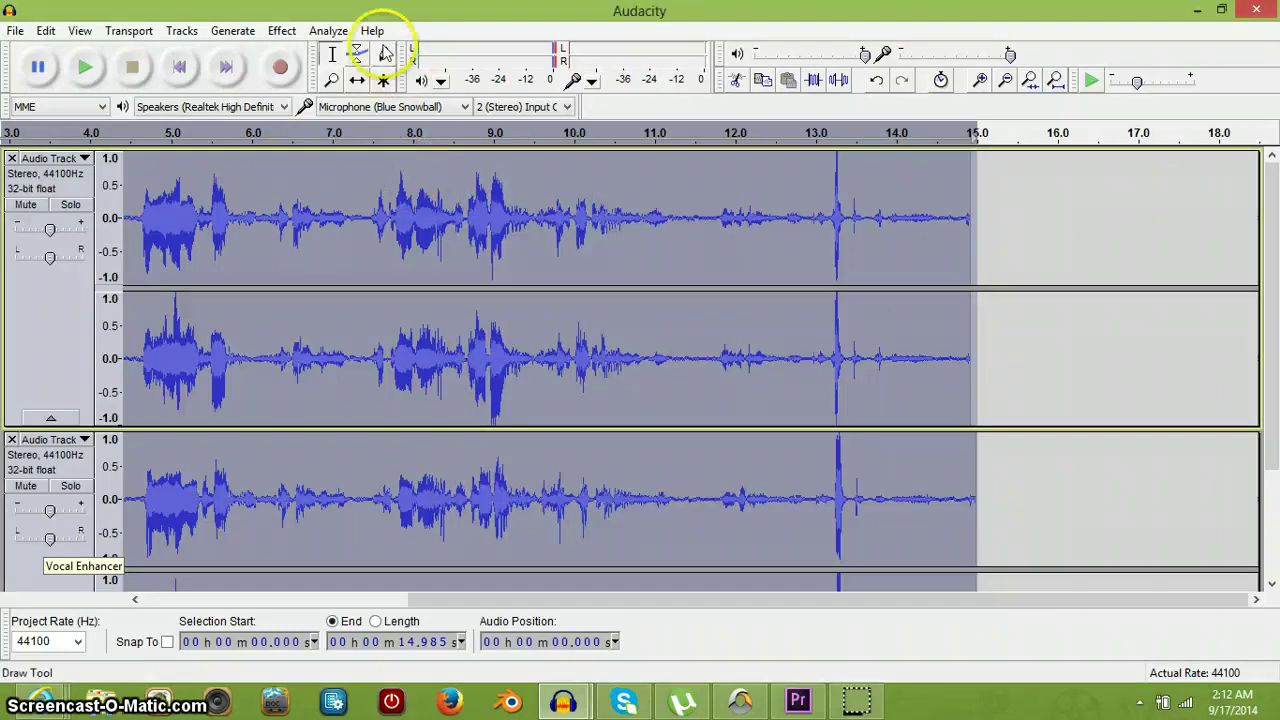
{"action": "left_click", "coordinate": [282, 30]}
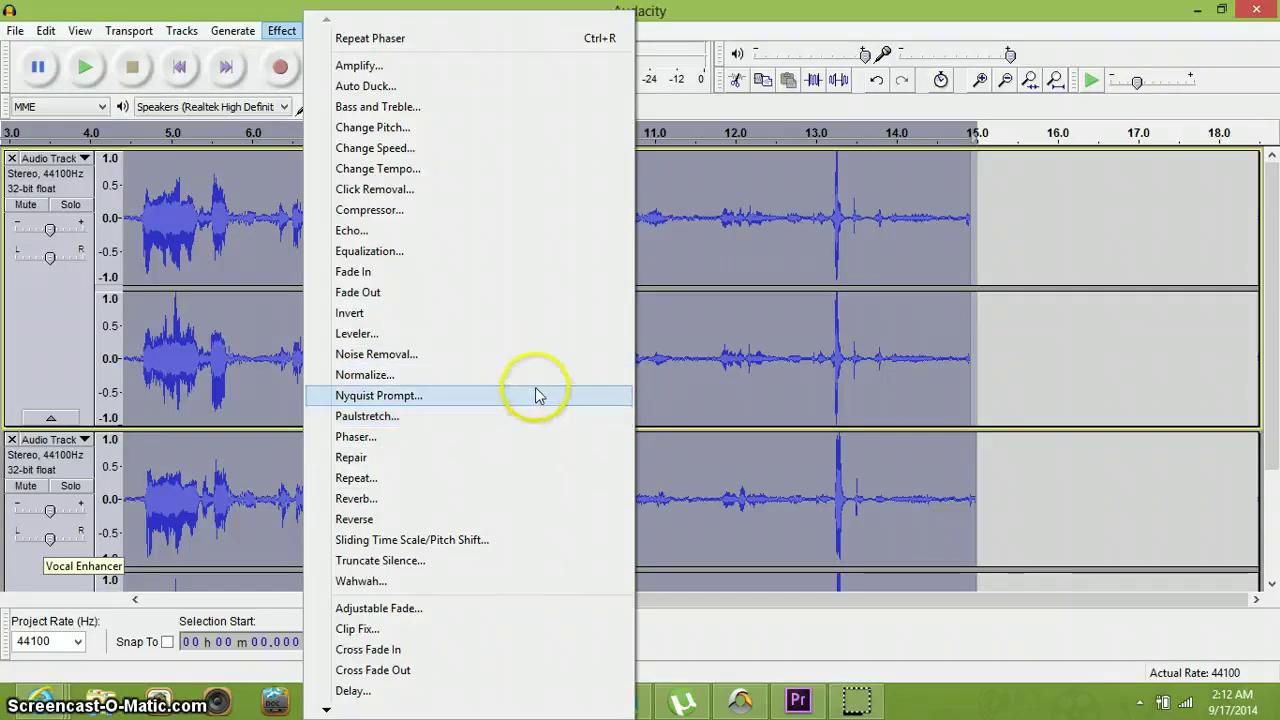
{"action": "left_click", "coordinate": [715, 15]}
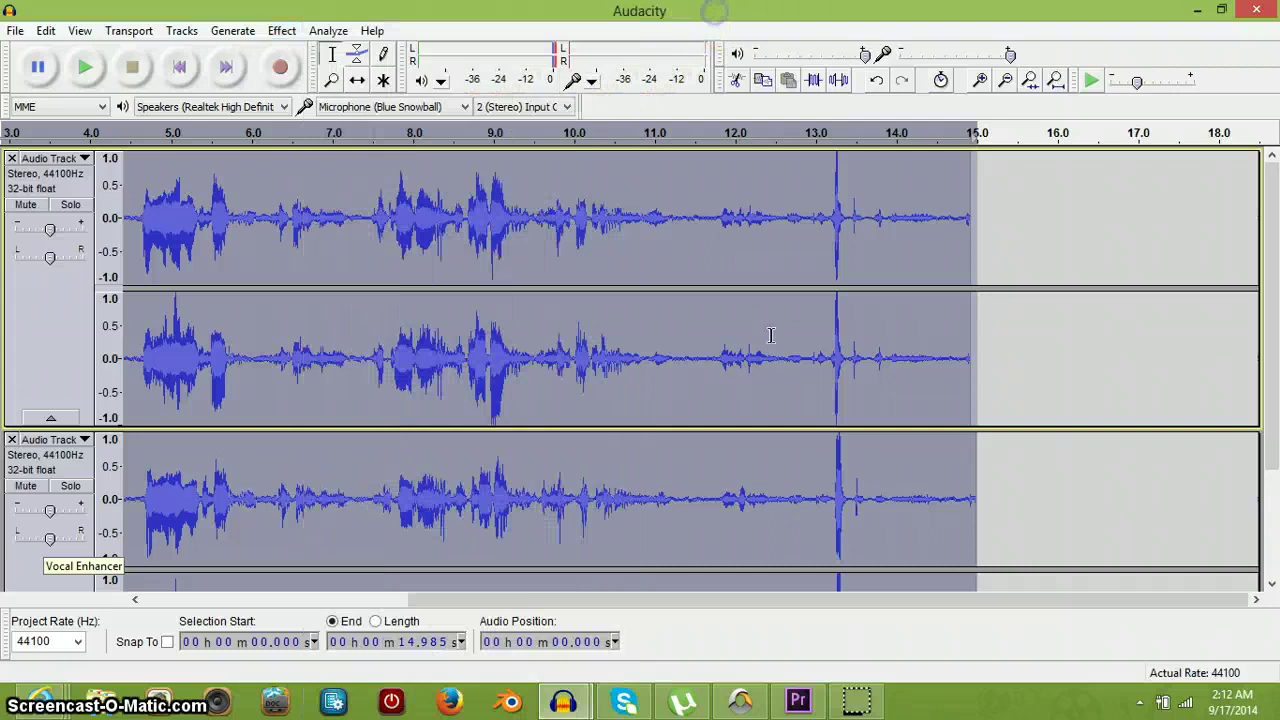